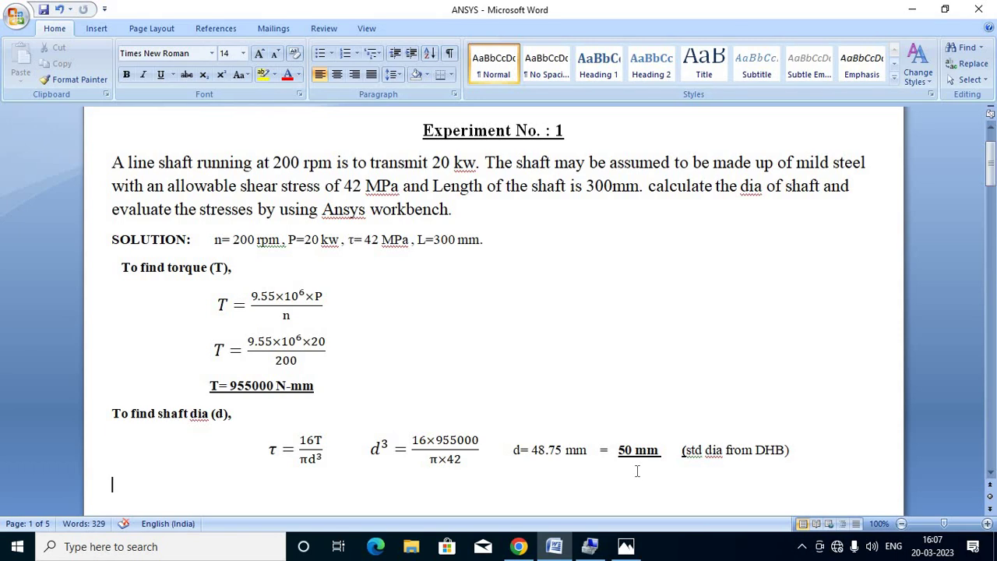
# Minimize the Word document, launch ANSYS Workbench and dismiss the .NET Framework 3.5 installation prompt
pyautogui.click(910, 10)
pyautogui.click(907, 11)
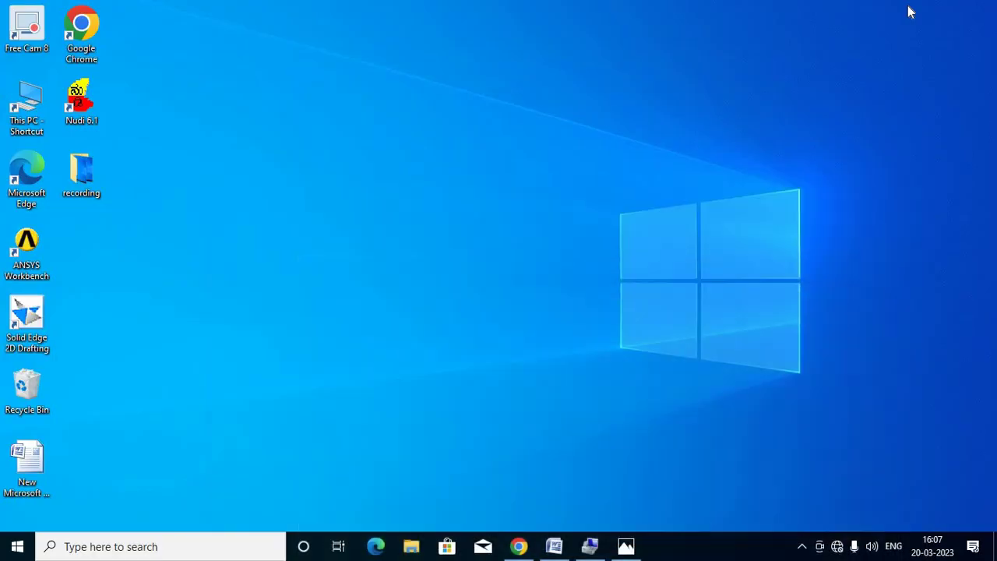
pyautogui.doubleClick(36, 245)
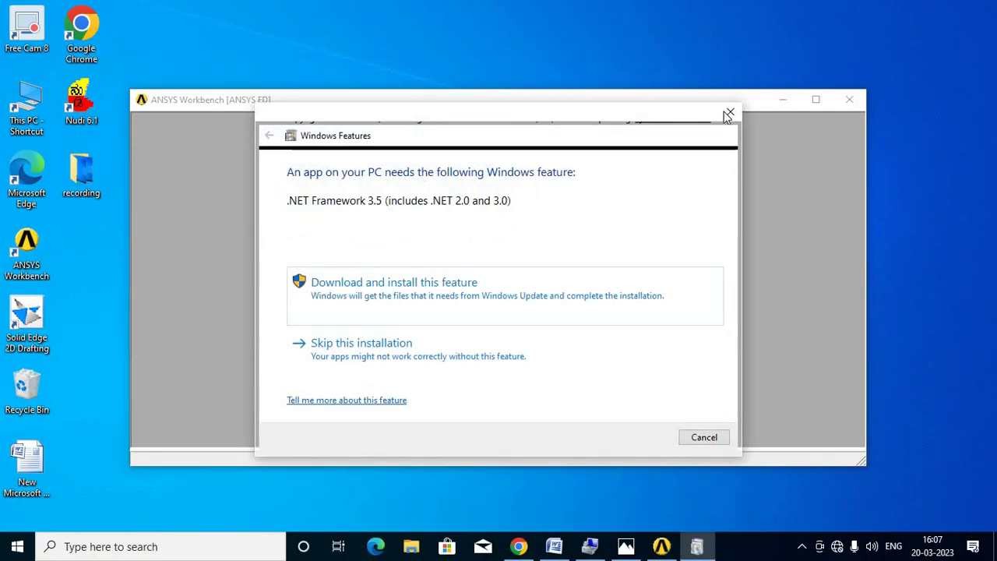
pyautogui.click(727, 113)
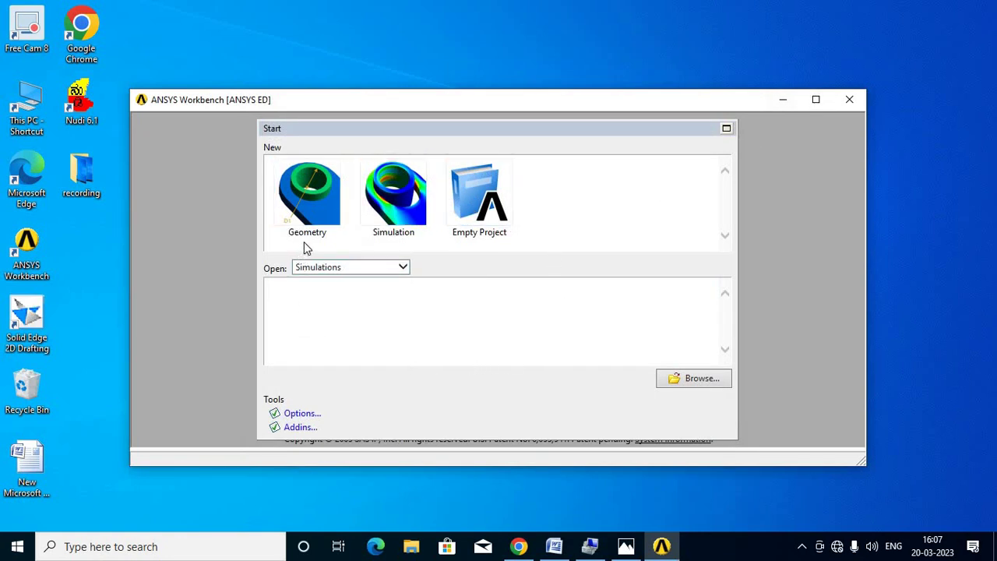
# Start a new geometry with millimeter as the length unit and maximize the Workbench window
pyautogui.click(317, 204)
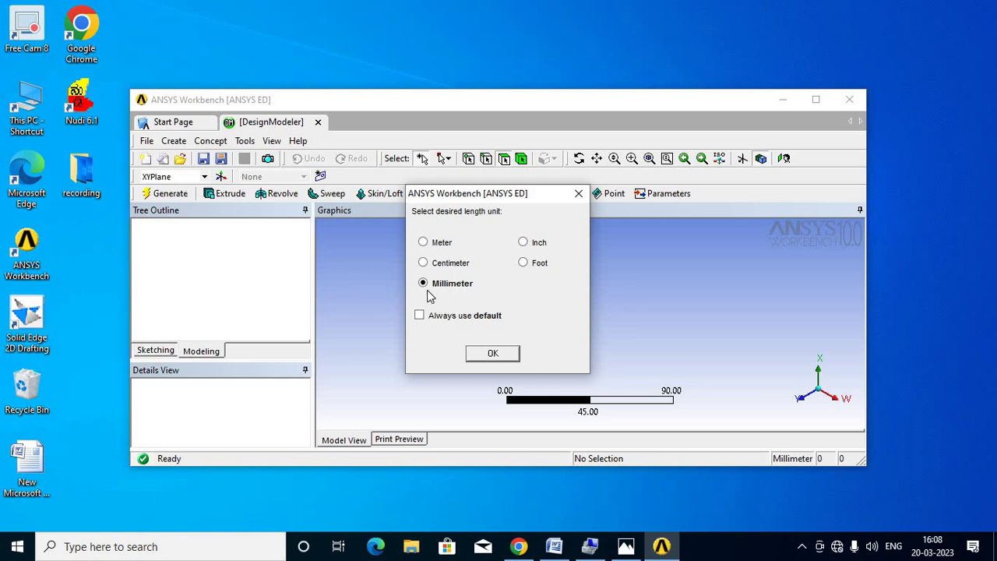
pyautogui.click(492, 353)
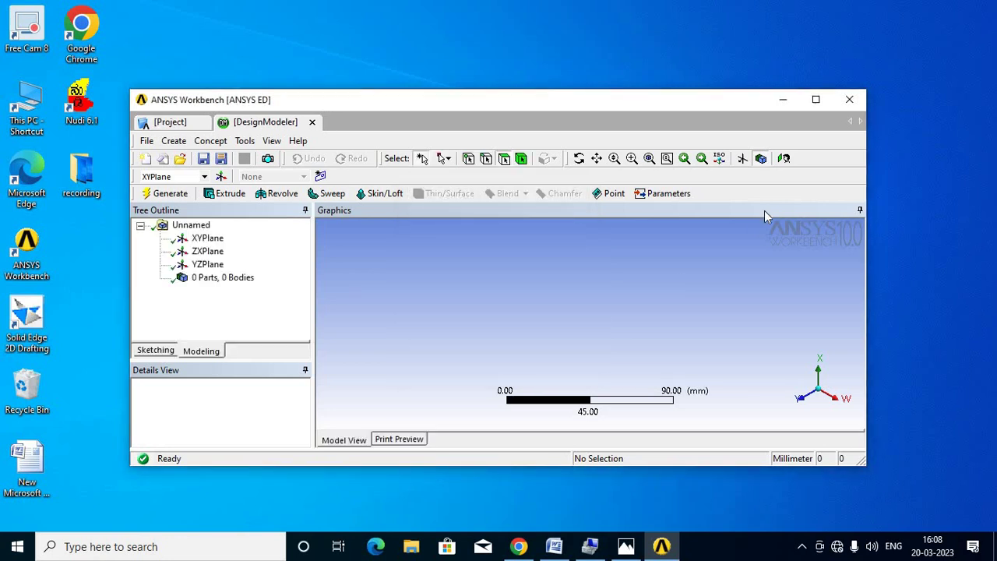
pyautogui.click(817, 106)
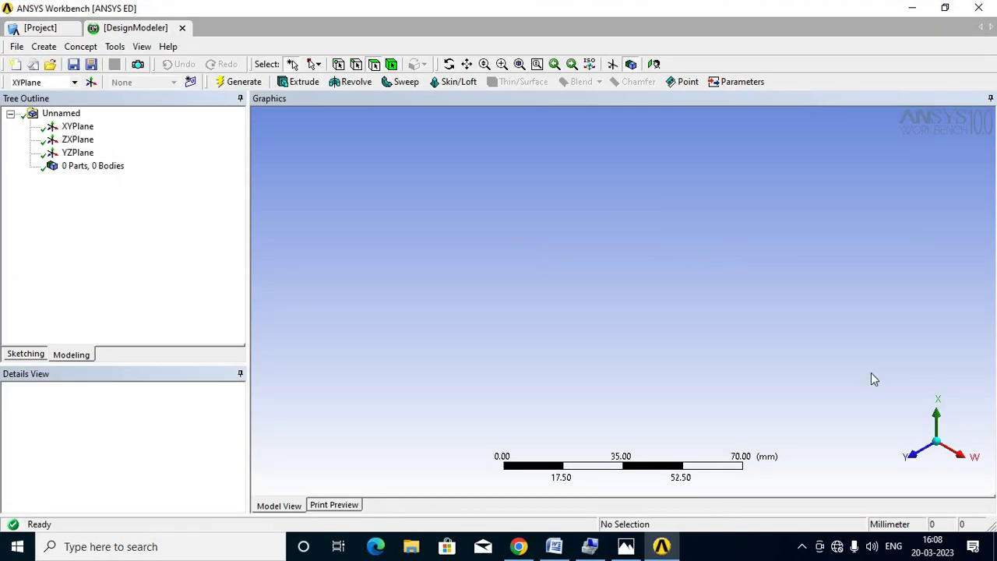
# Add an Extrude feature without a base object and try to generate it
pyautogui.click(300, 82)
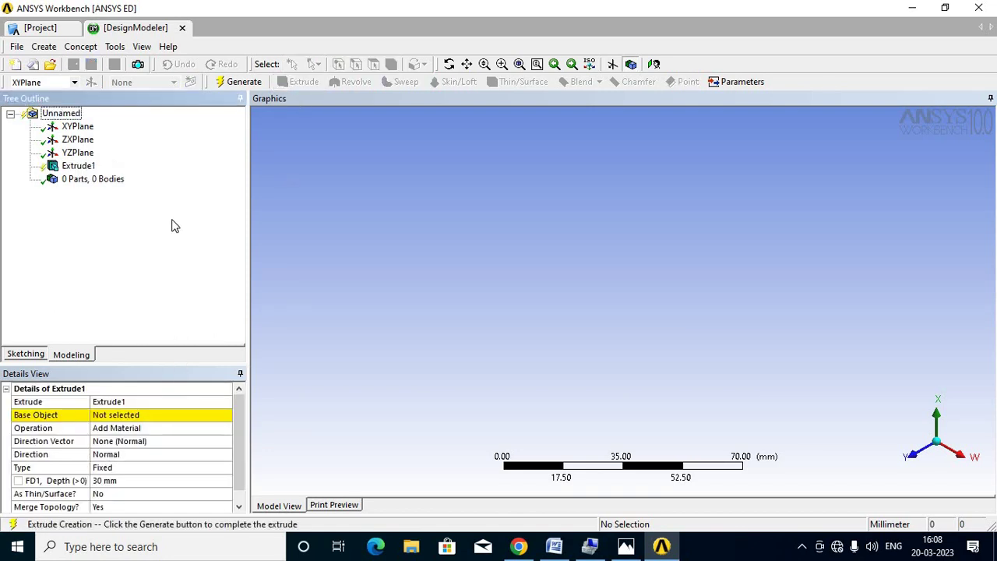
pyautogui.click(240, 82)
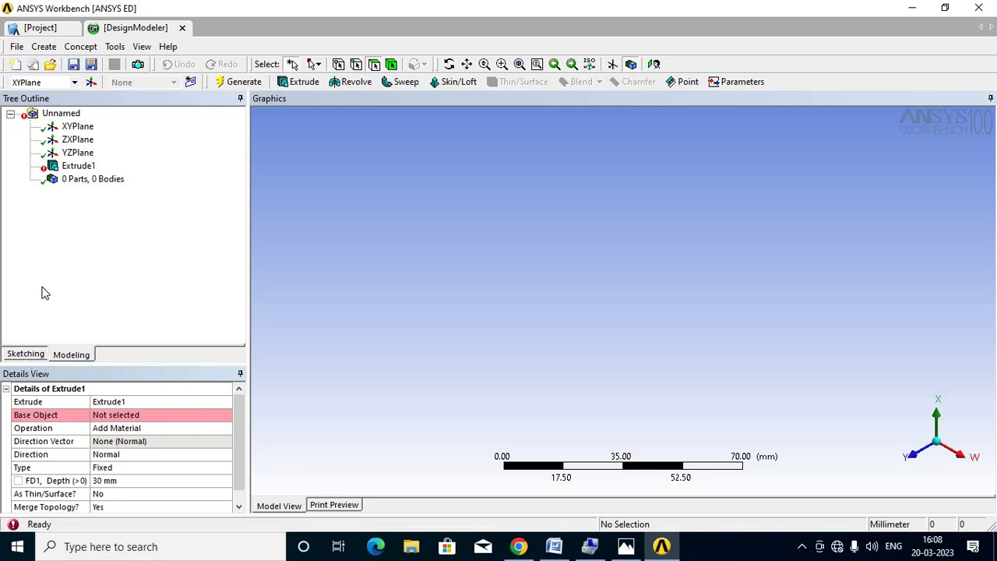
# Sketch a circle about 12.7 mm in diameter on the XY plane, centred on the origin
pyautogui.click(25, 355)
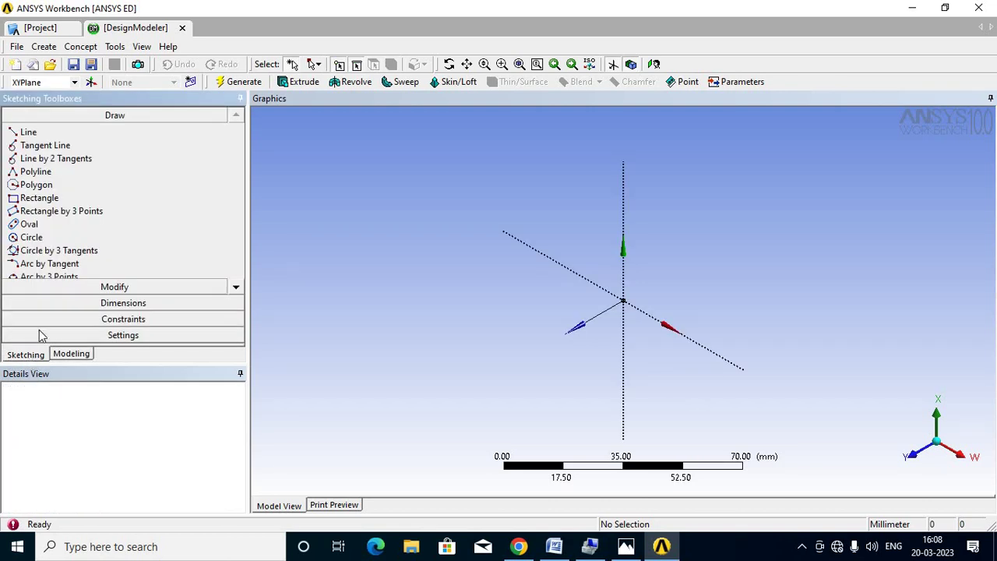
pyautogui.click(31, 237)
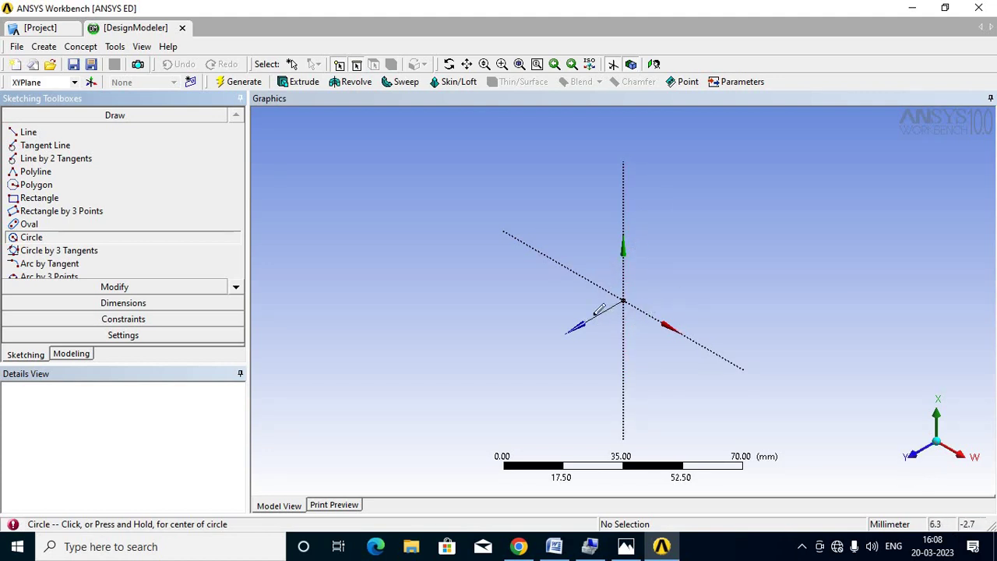
pyautogui.click(916, 460)
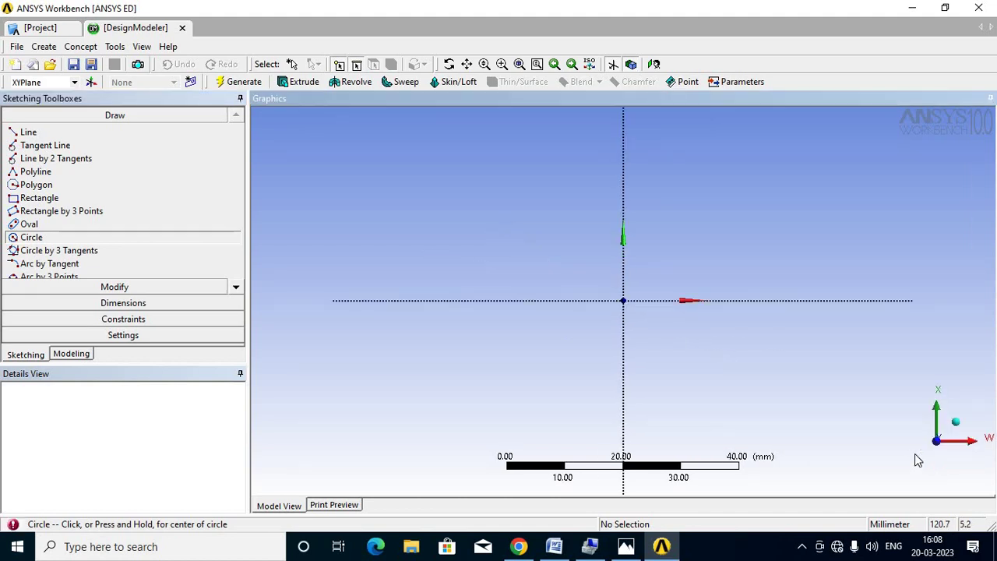
pyautogui.click(623, 300)
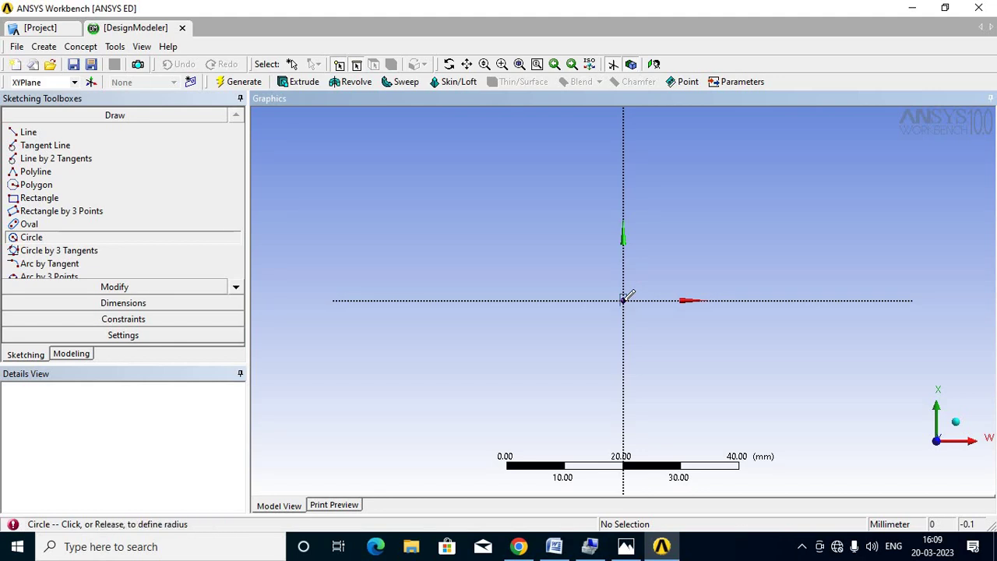
pyautogui.click(662, 279)
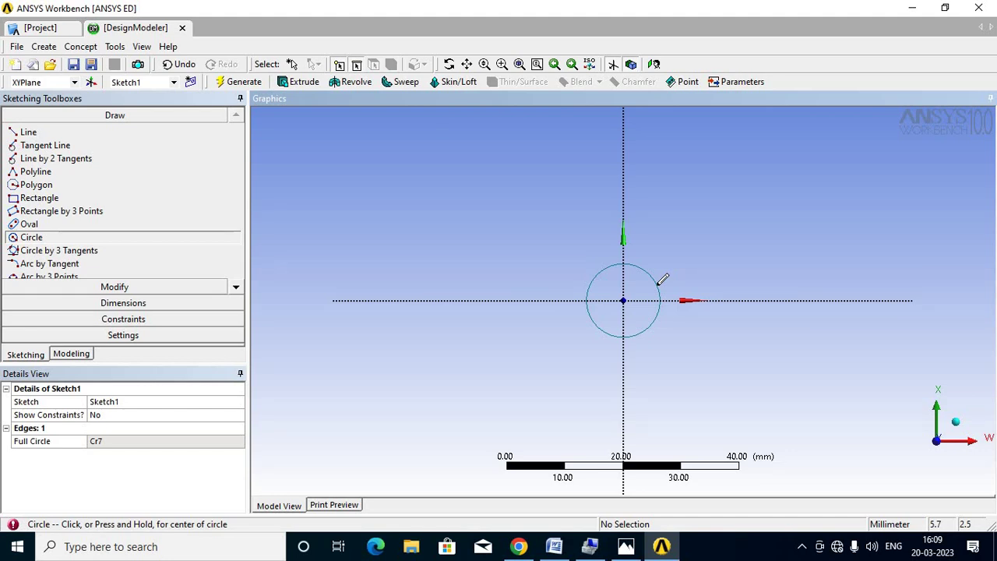
# Add a diameter dimension to the sketched circle
pyautogui.click(123, 304)
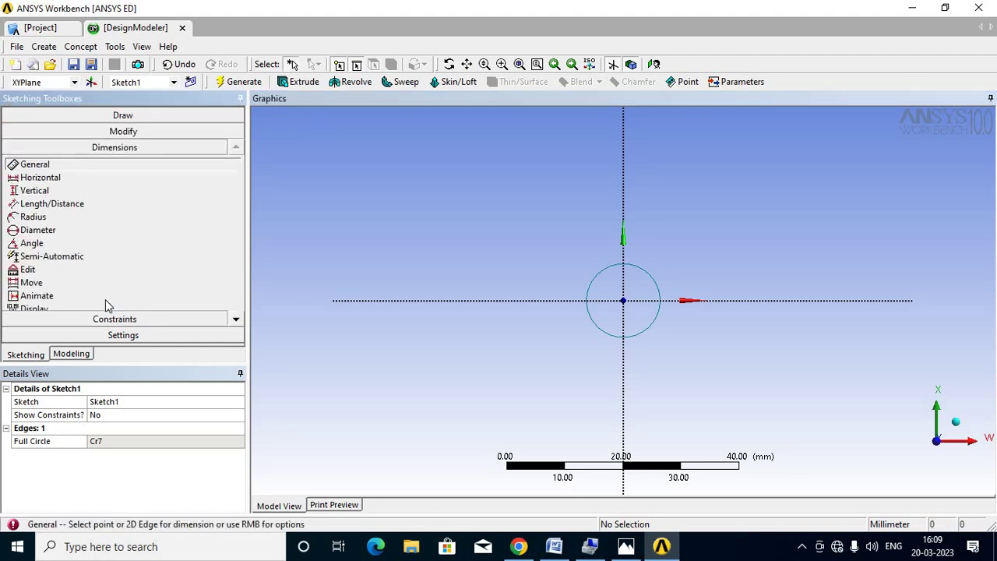
pyautogui.click(39, 233)
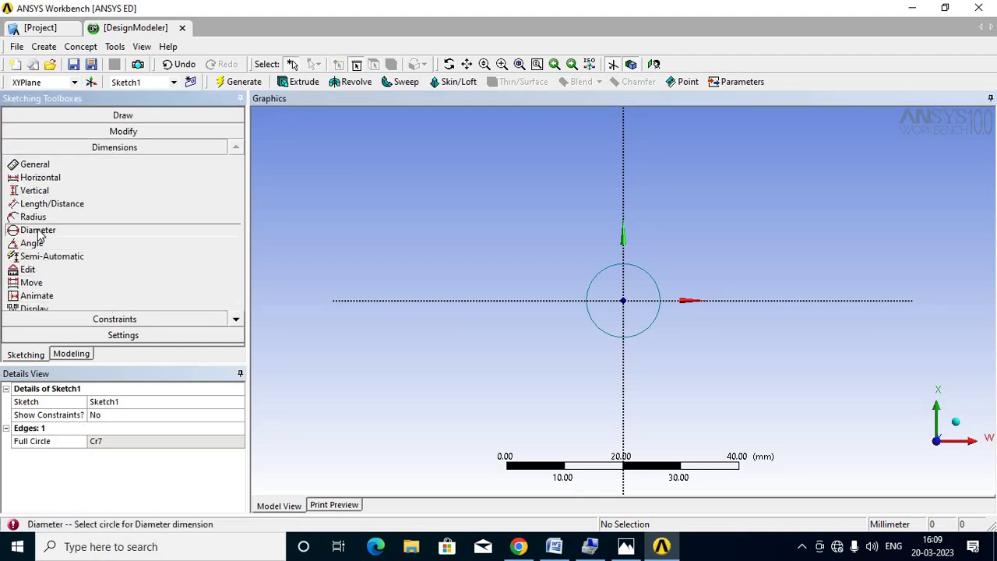
pyautogui.click(646, 273)
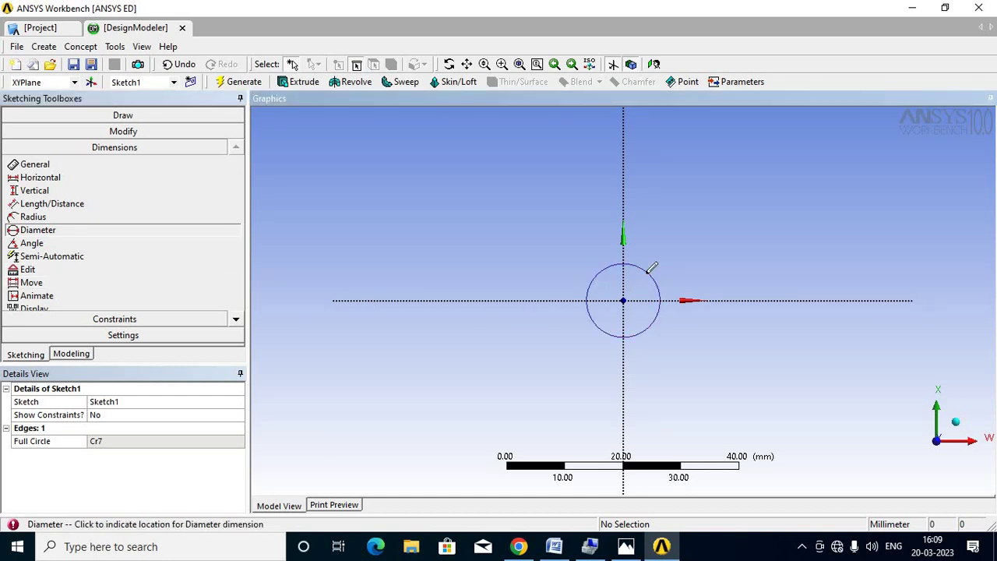
pyautogui.click(649, 272)
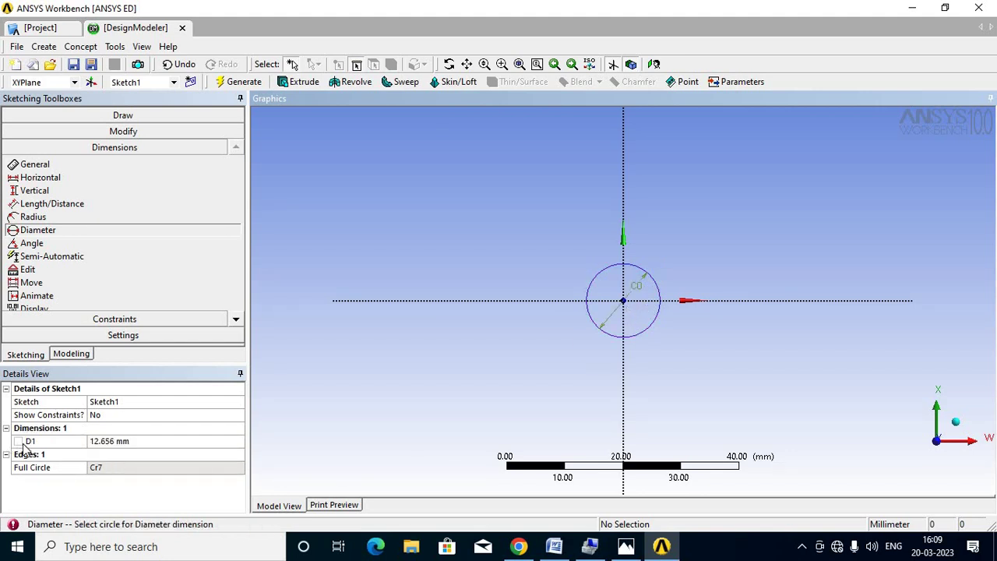
# Check the shaft diameter in the Word document, set the circle's diameter to 50 mm in ANSYS Workbench and generate
pyautogui.click(112, 443)
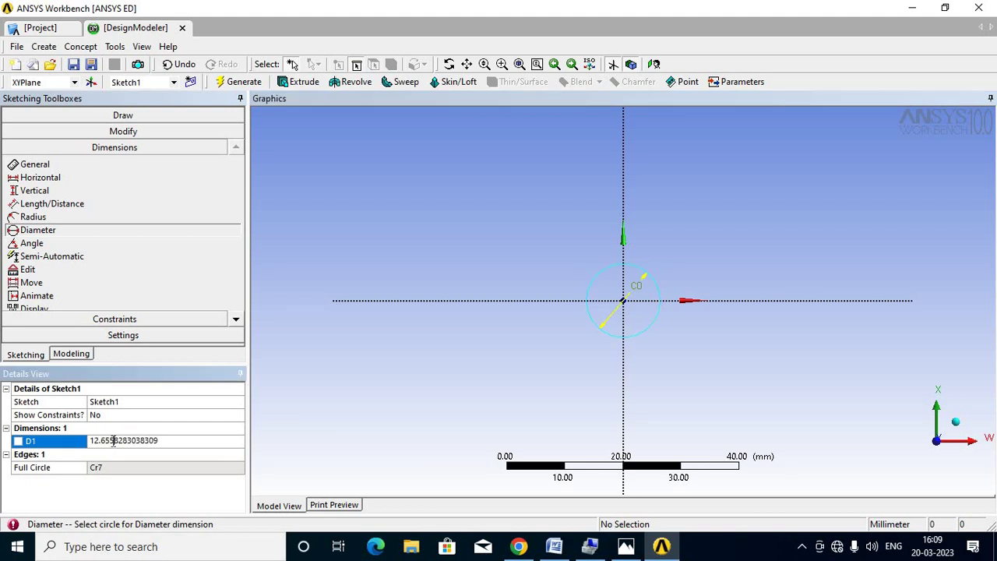
pyautogui.doubleClick(113, 441)
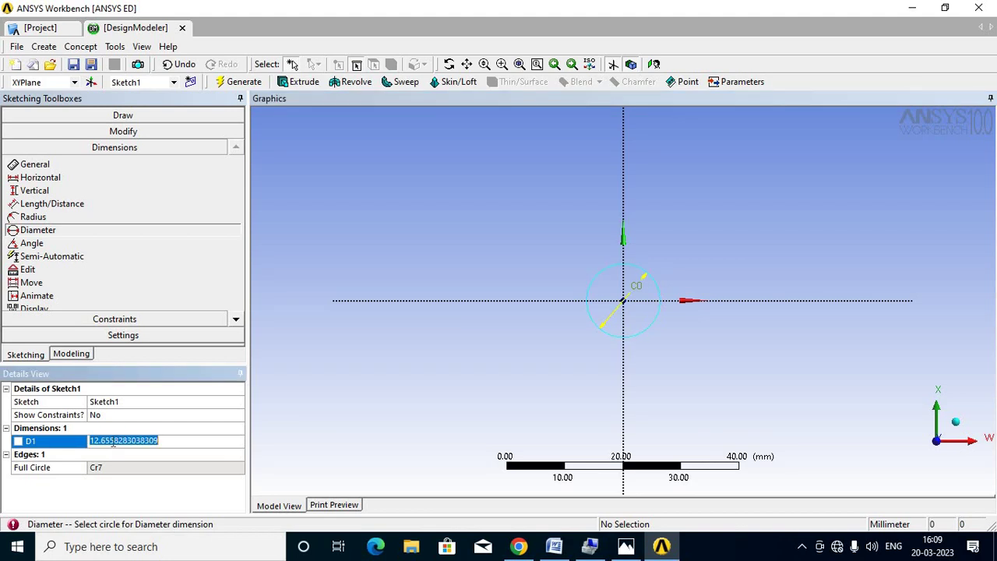
pyautogui.click(554, 546)
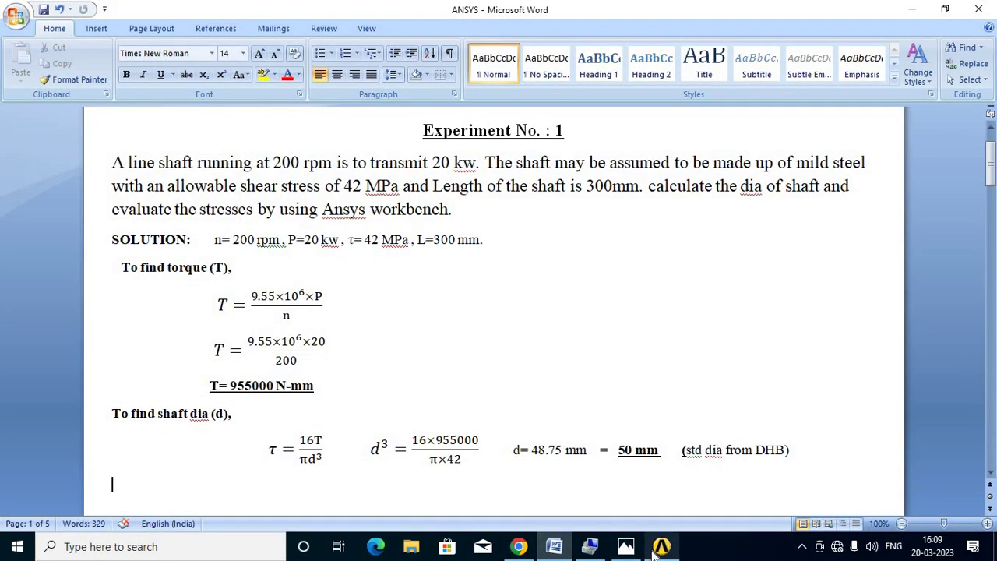
pyautogui.click(660, 547)
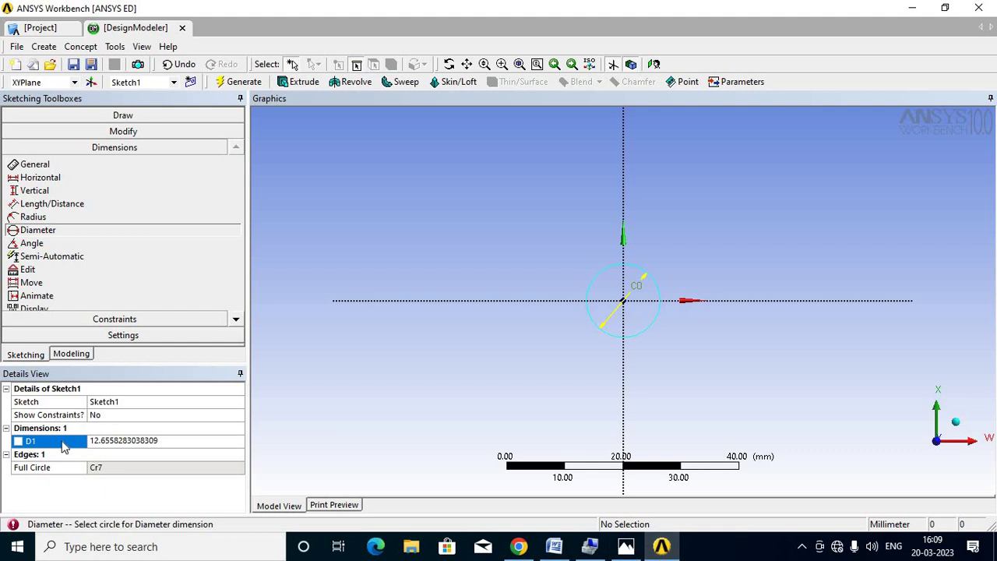
pyautogui.doubleClick(128, 440)
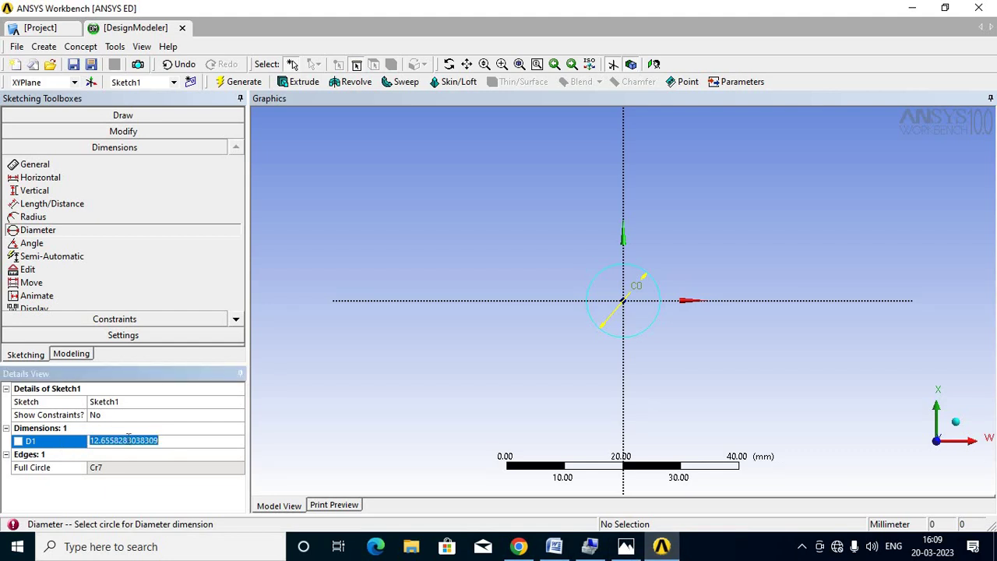
pyautogui.write('5')
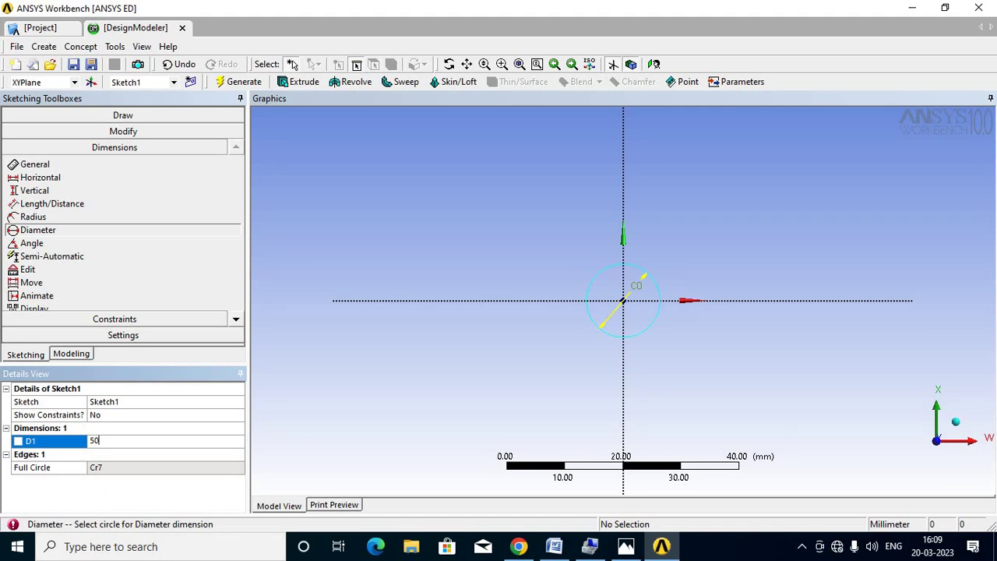
pyautogui.write('0')
pyautogui.press('Return')
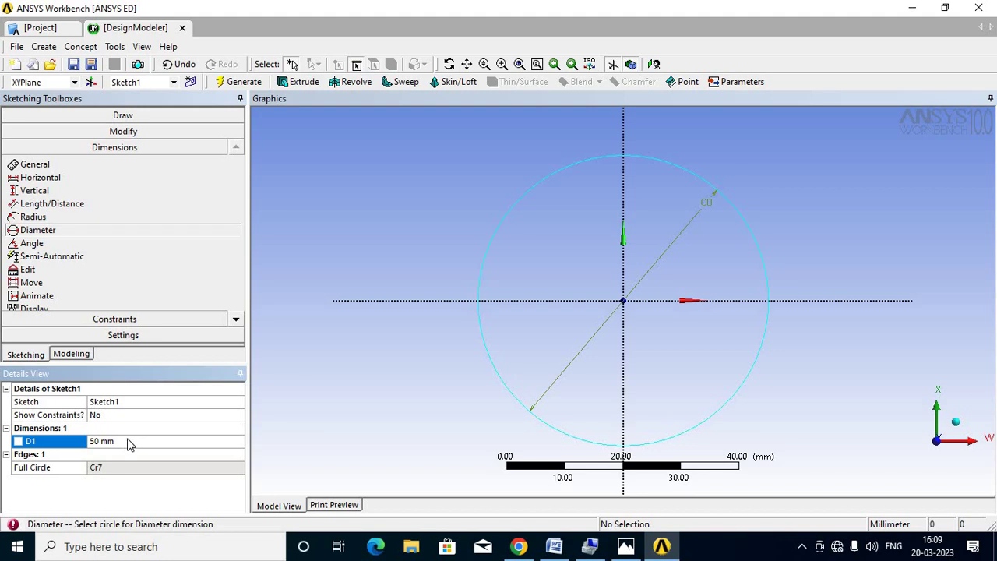
pyautogui.click(240, 82)
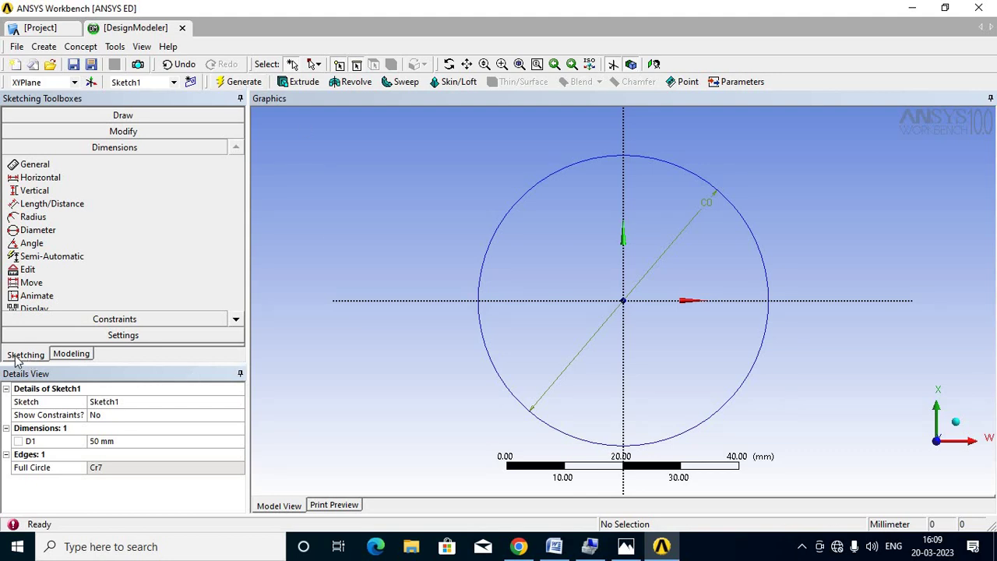
# Edit the existing Extrude feature's selections and assign the circle sketch as its base object
pyautogui.click(71, 355)
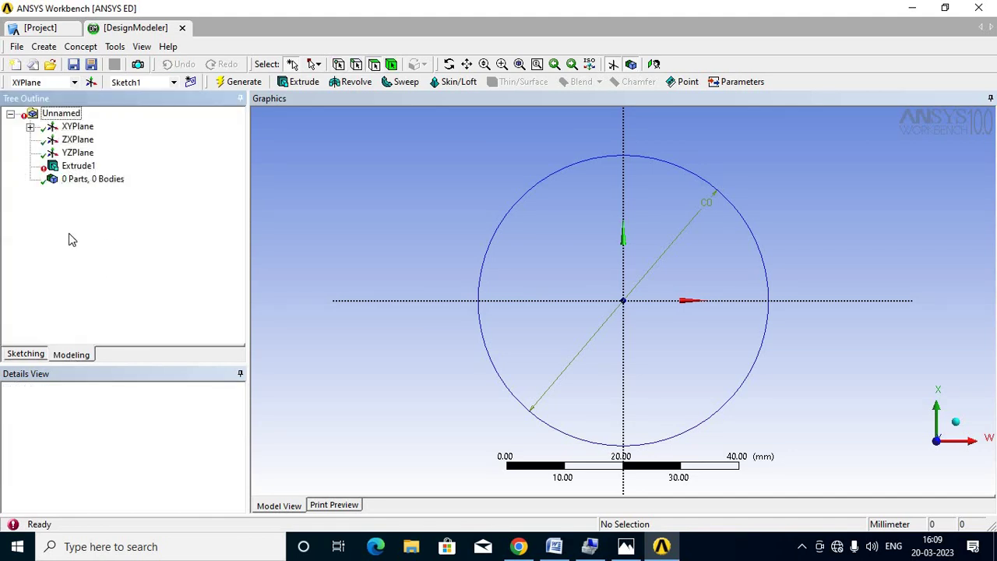
pyautogui.rightClick(85, 173)
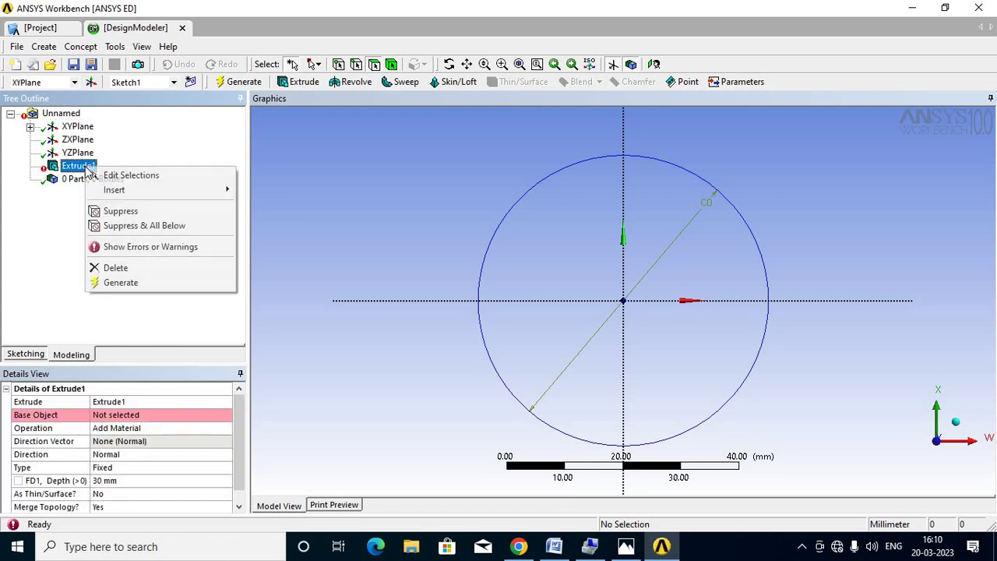
pyautogui.click(131, 176)
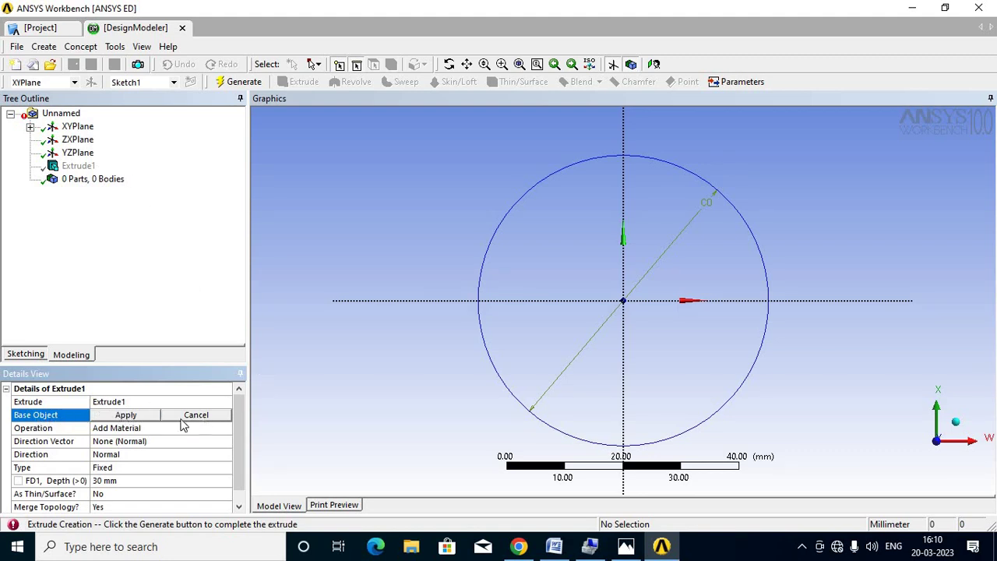
pyautogui.click(123, 416)
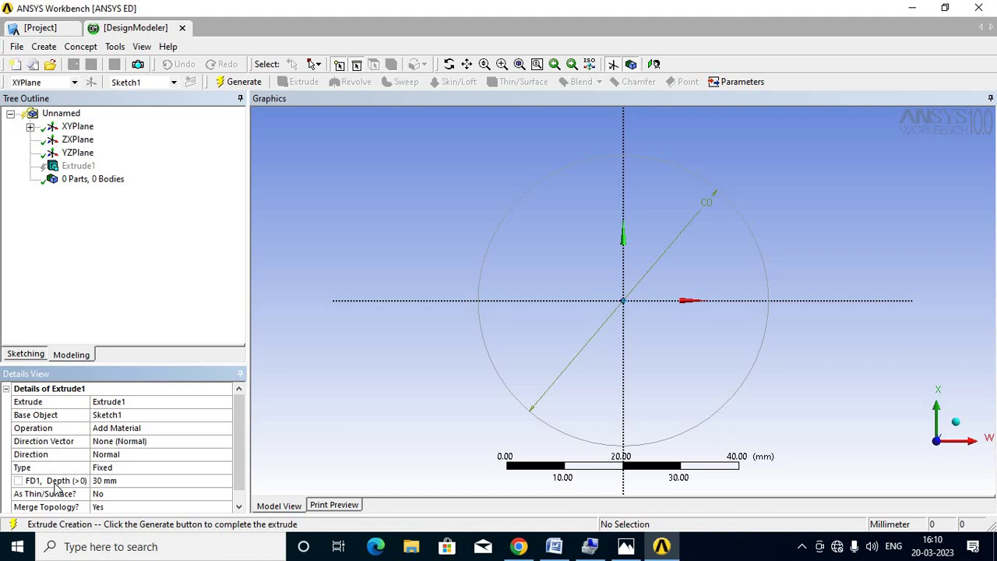
# Check the shaft length in the Word document, set the extrude depth to 300 mm in ANSYS Workbench and generate the solid shaft
pyautogui.click(103, 480)
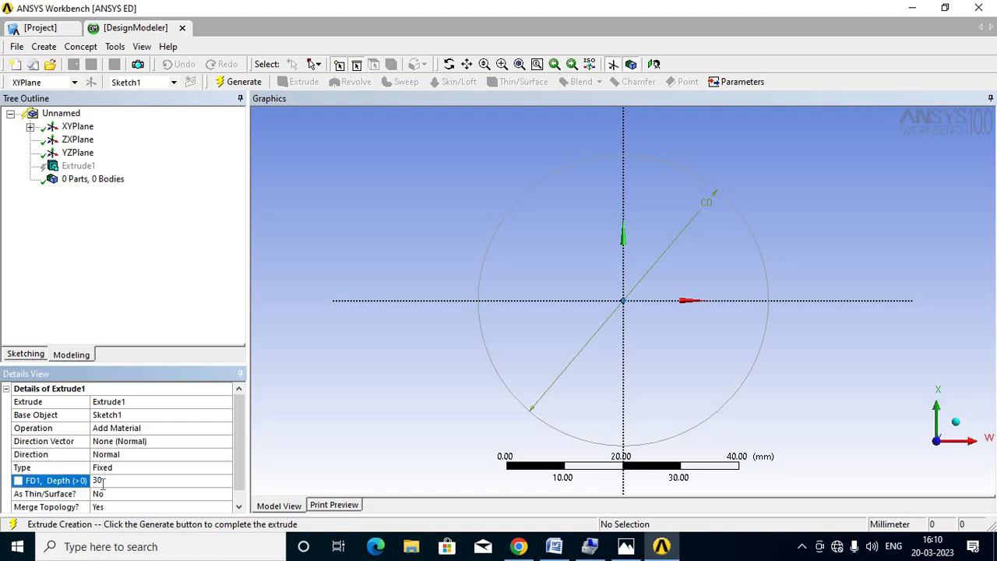
pyautogui.click(554, 546)
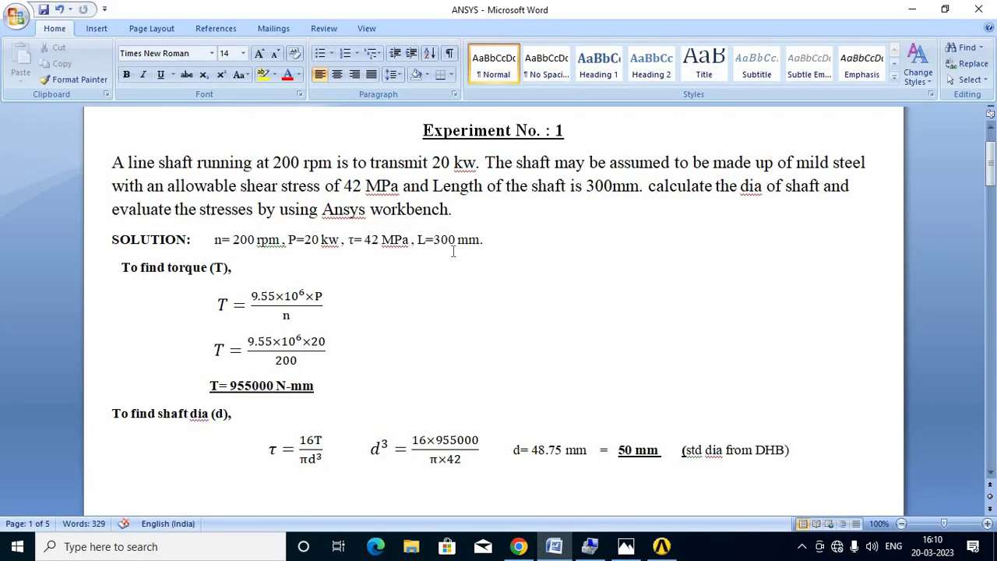
pyautogui.click(661, 546)
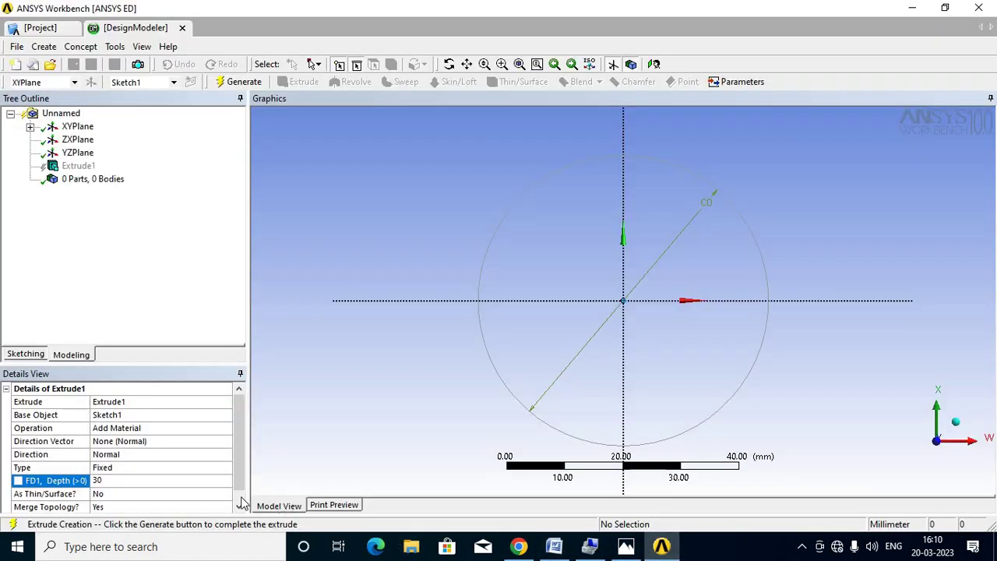
pyautogui.click(107, 481)
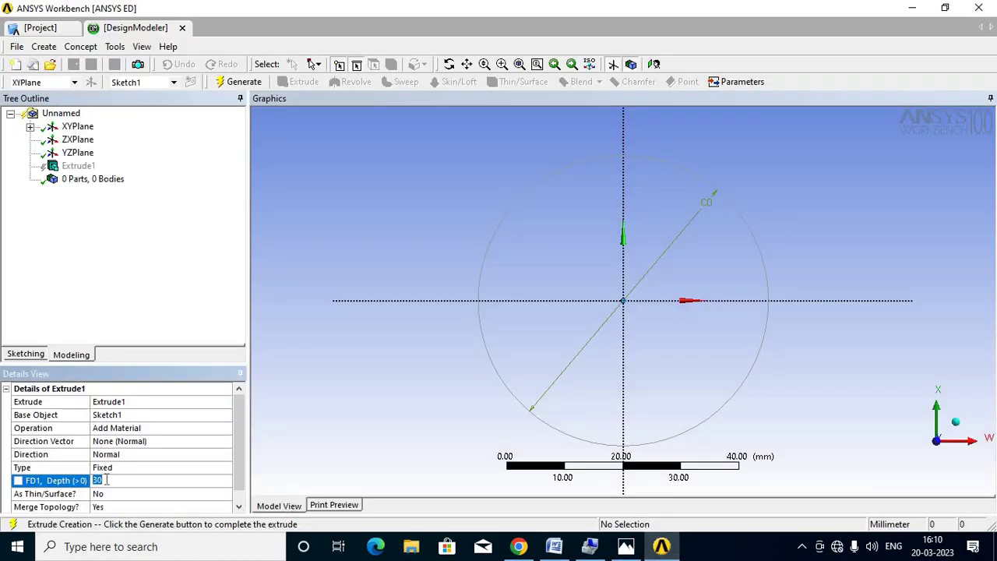
pyautogui.write('300')
pyautogui.press('Return')
pyautogui.click(238, 81)
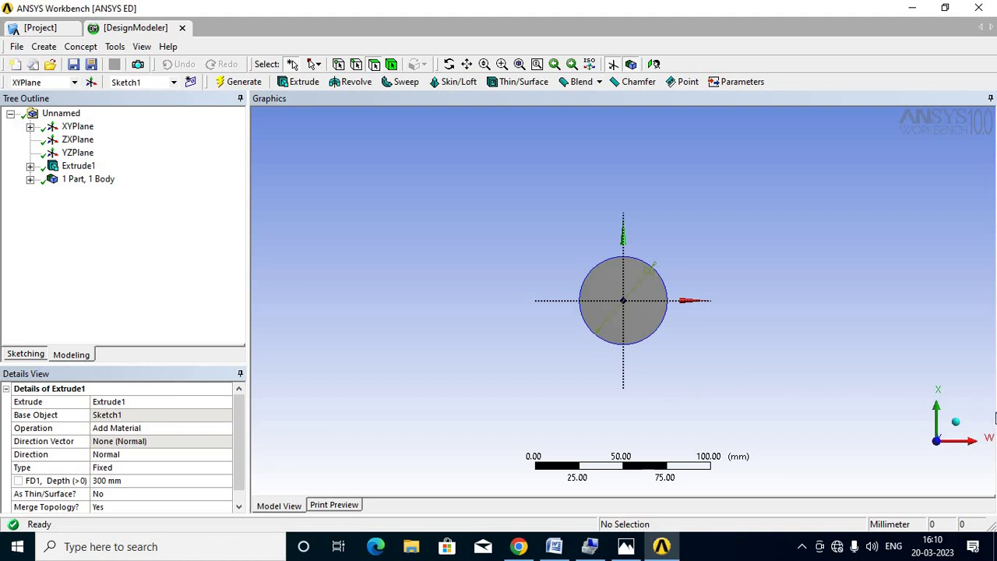
pyautogui.click(959, 425)
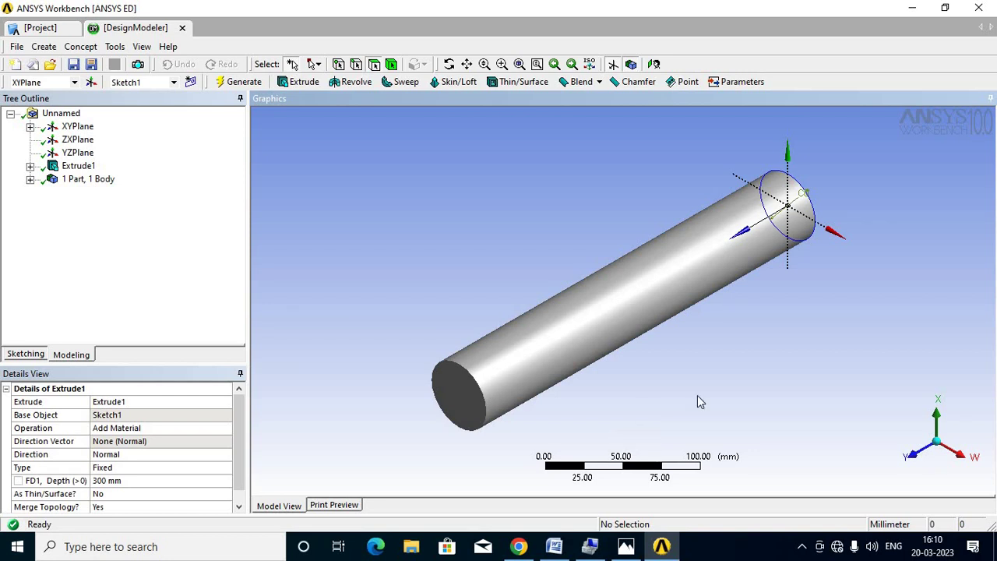
# Start a new simulation from the shaft geometry in the project and preview the shaft's mesh
pyautogui.click(41, 29)
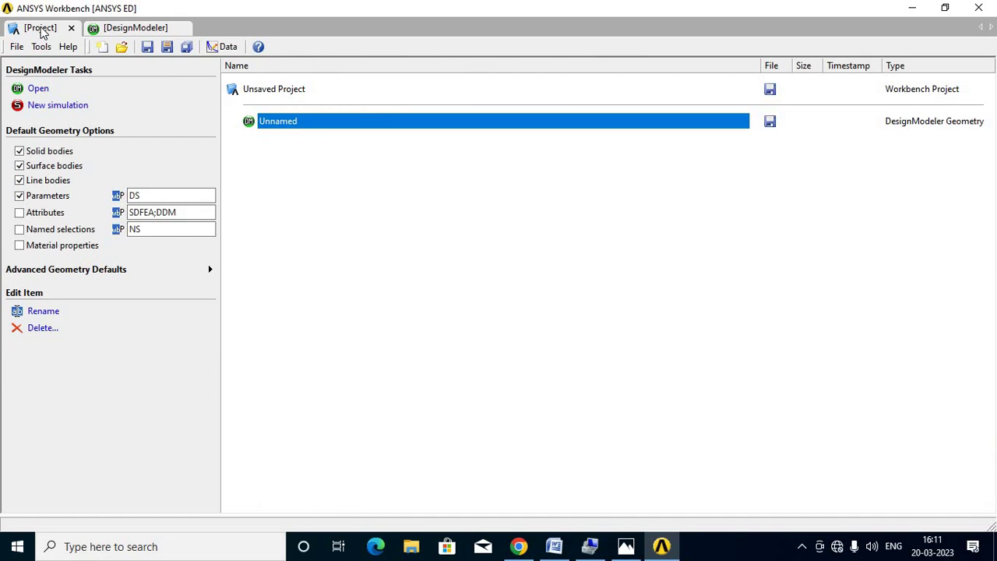
pyautogui.click(47, 109)
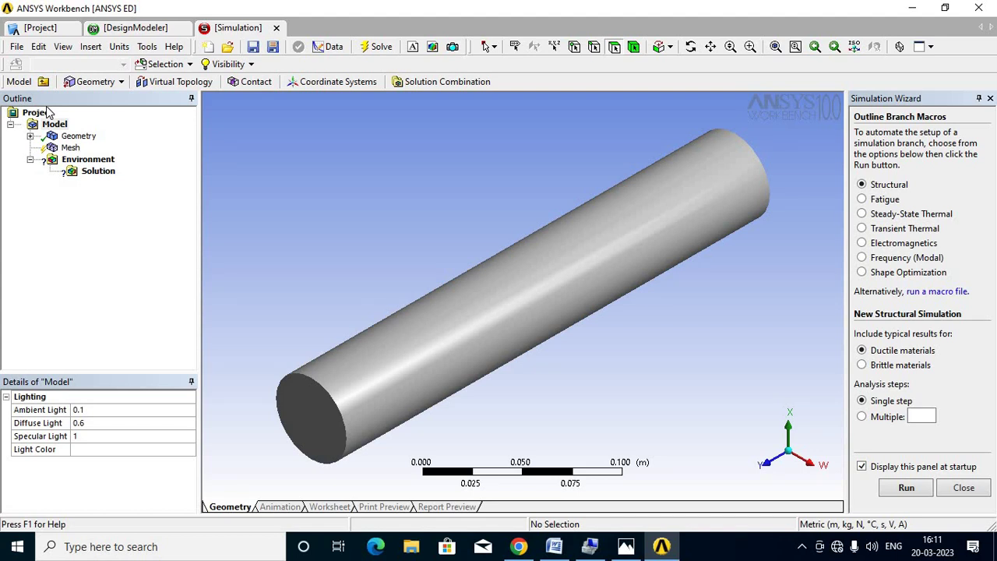
pyautogui.click(70, 148)
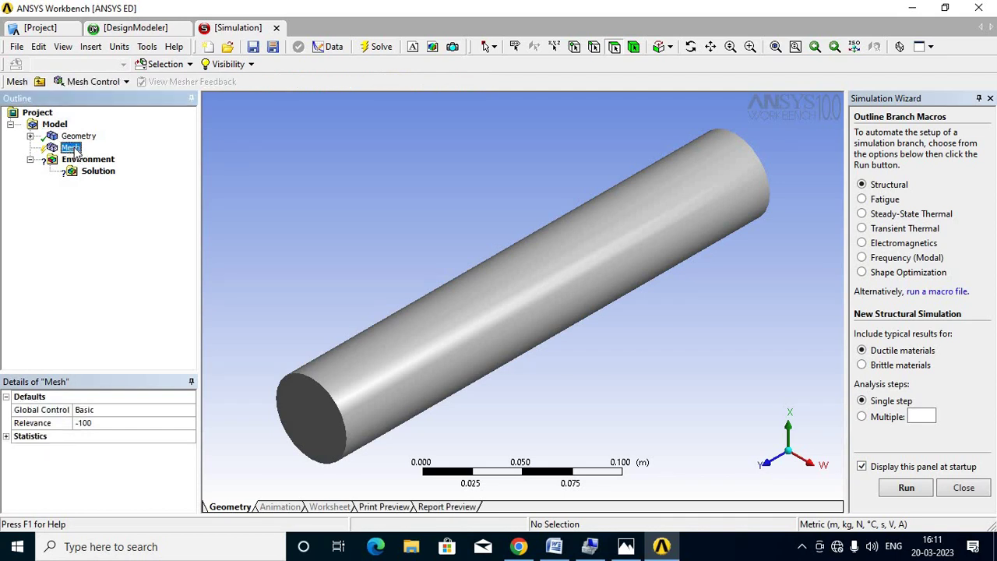
pyautogui.rightClick(75, 153)
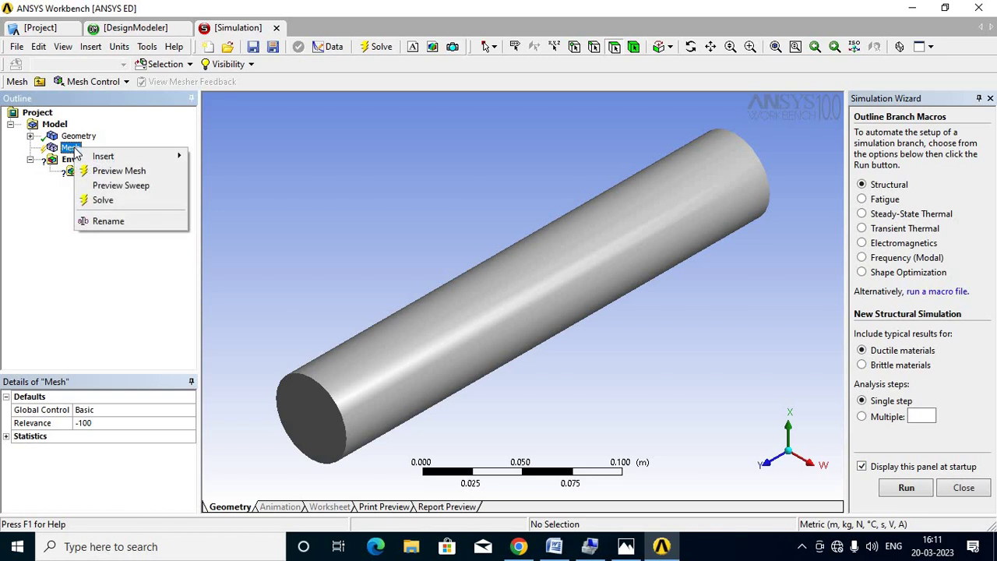
pyautogui.click(142, 175)
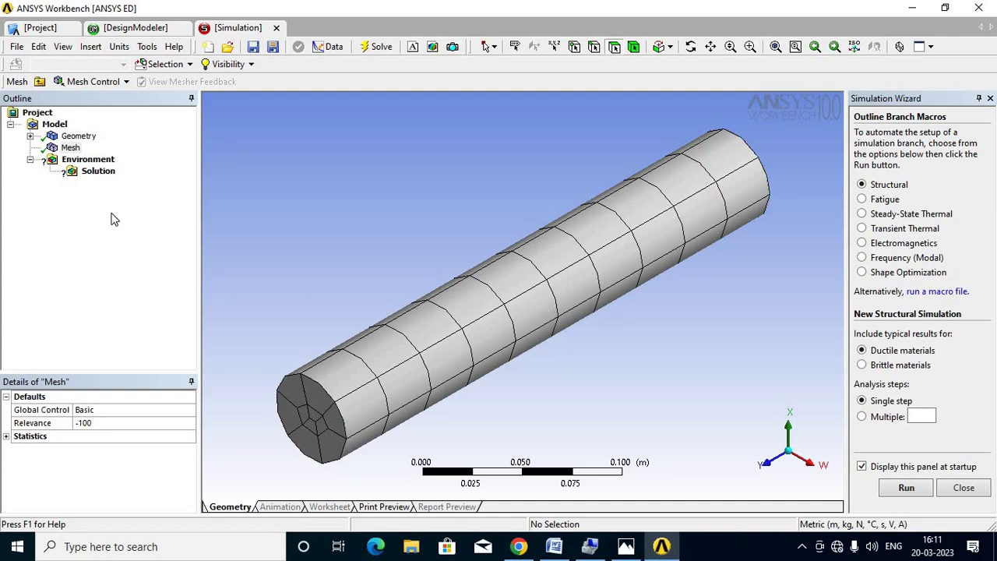
# Insert a Fixed Support in the environment and apply it to the shaft's visible flat end face
pyautogui.rightClick(87, 163)
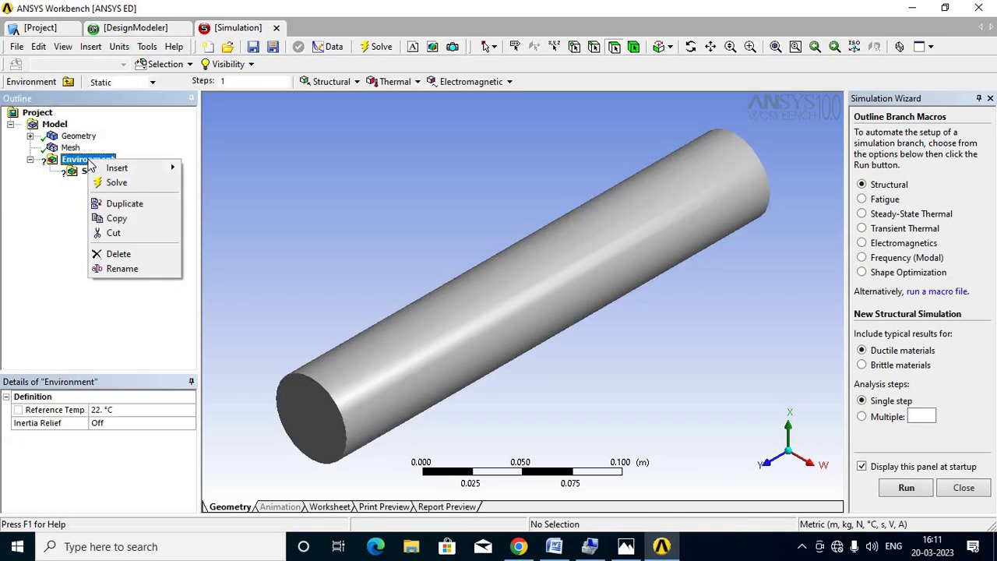
pyautogui.moveTo(129, 175)
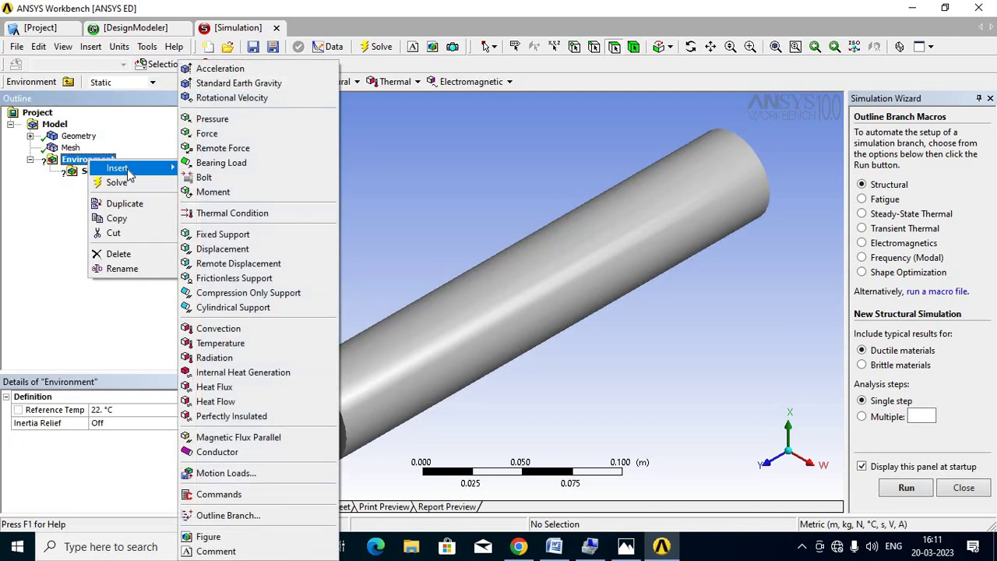
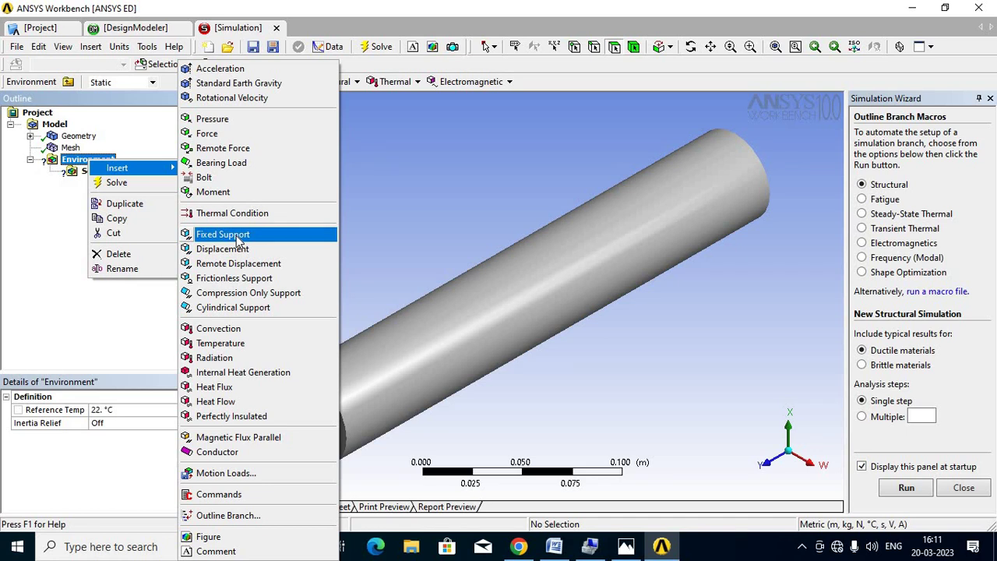
pyautogui.click(237, 238)
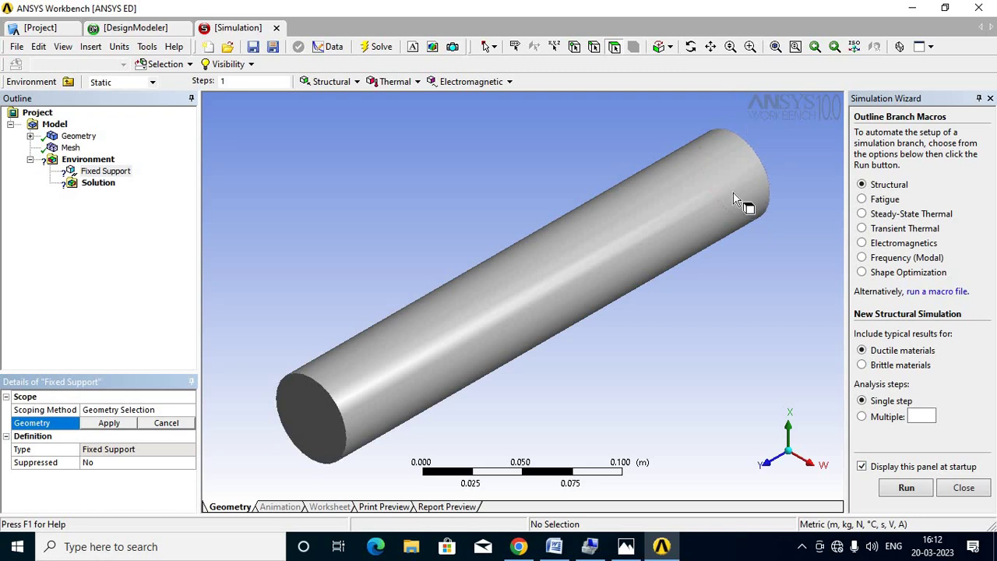
pyautogui.click(307, 415)
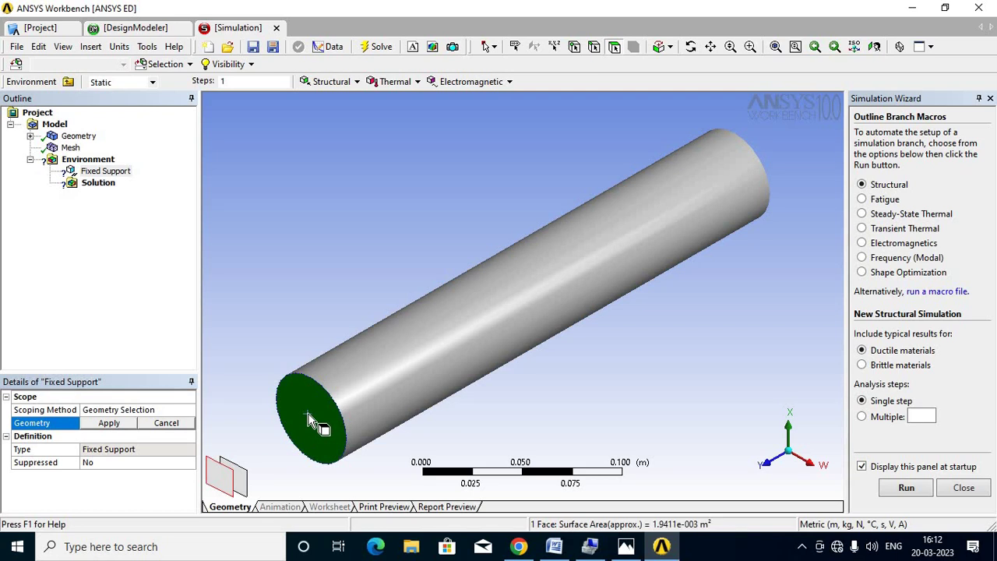
pyautogui.click(109, 423)
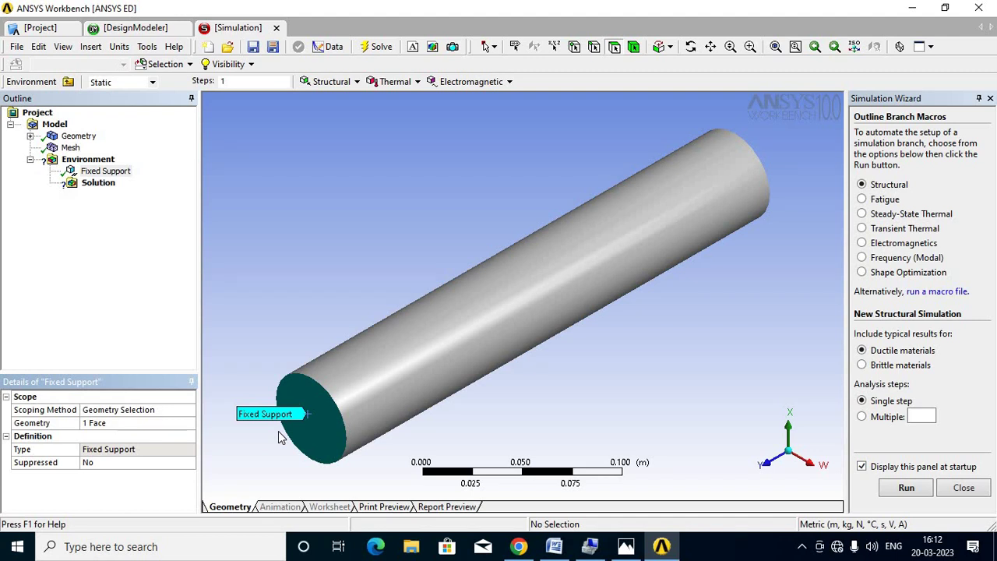
# Insert a Moment load in the environment and apply it to the shaft's cylindrical face
pyautogui.rightClick(92, 160)
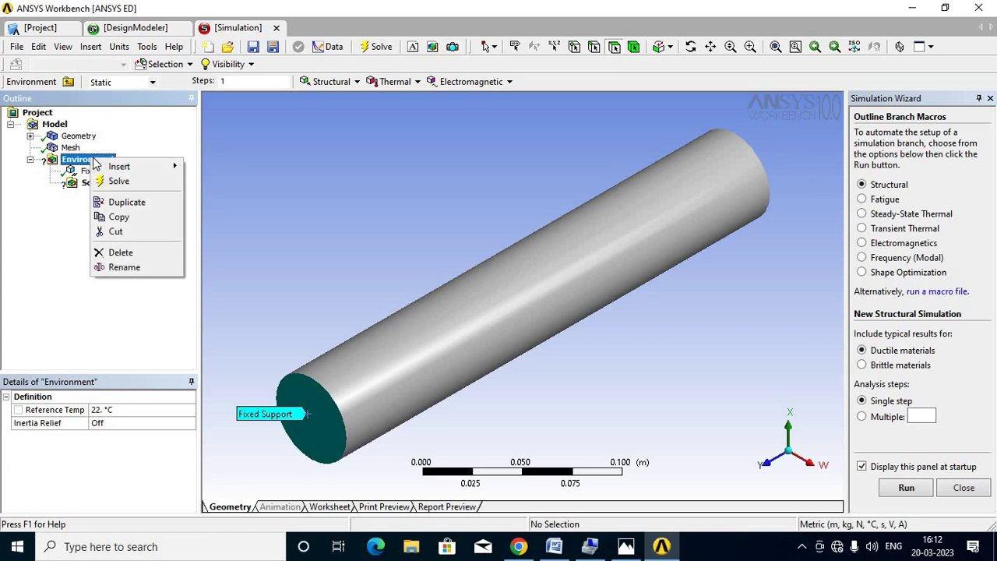
pyautogui.moveTo(118, 168)
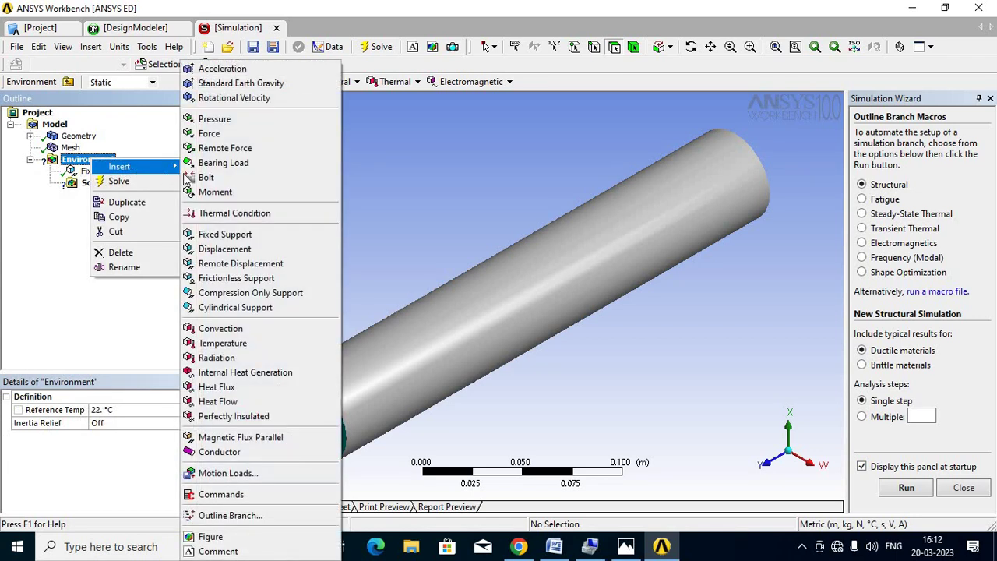
pyautogui.click(222, 193)
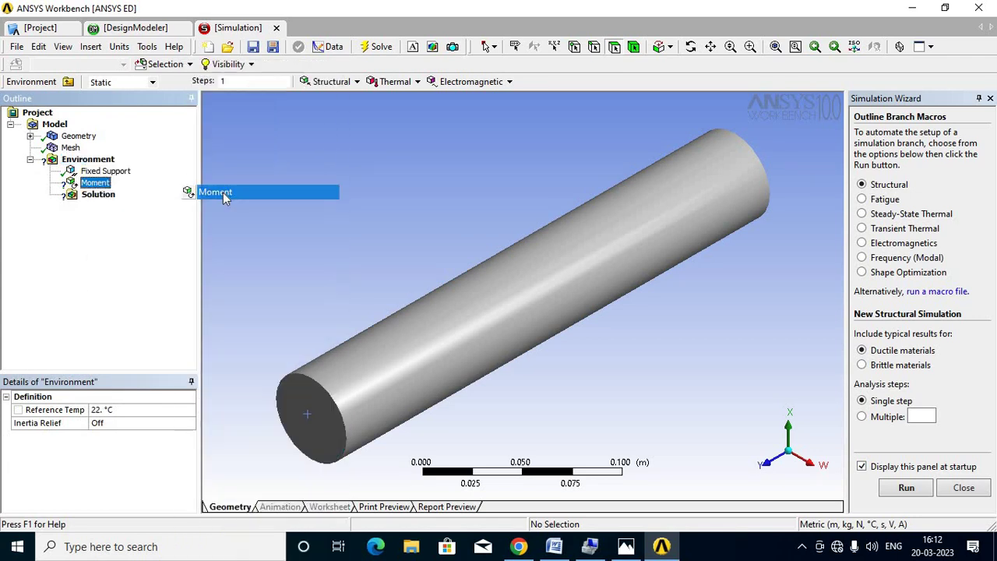
pyautogui.click(506, 317)
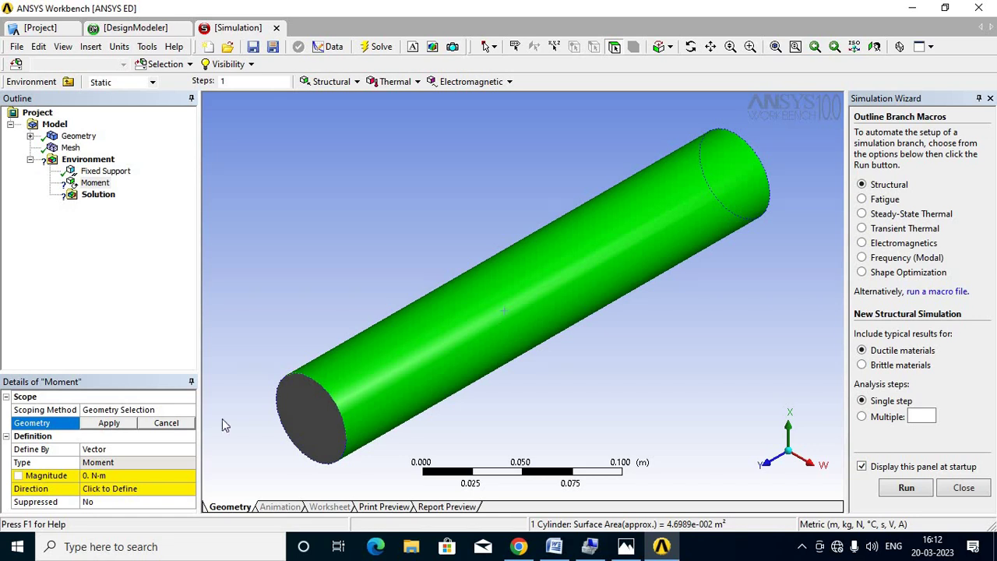
pyautogui.click(115, 422)
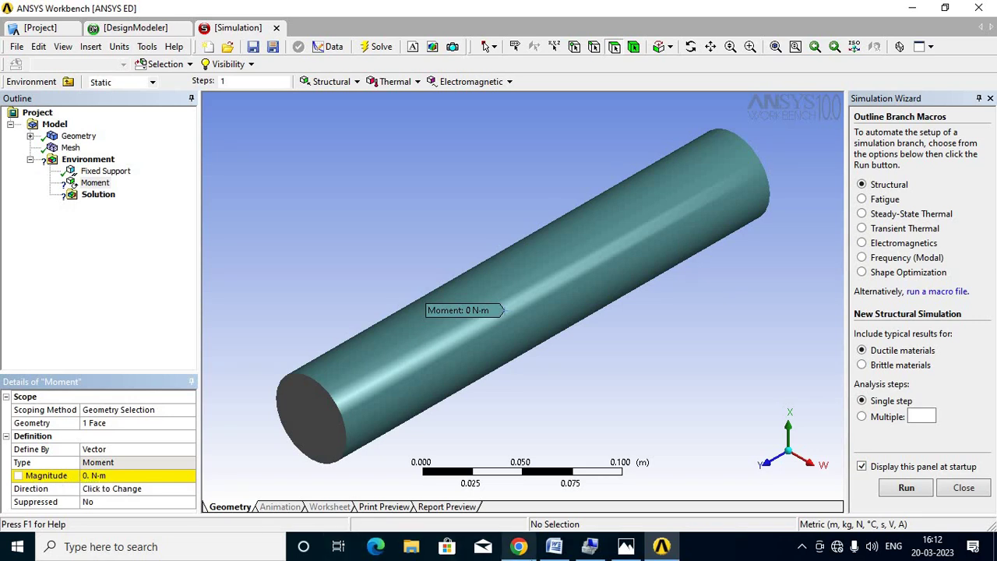
# Check the torque in the Word document and set the moment's magnitude to 955 N·m in ANSYS Workbench
pyautogui.click(553, 546)
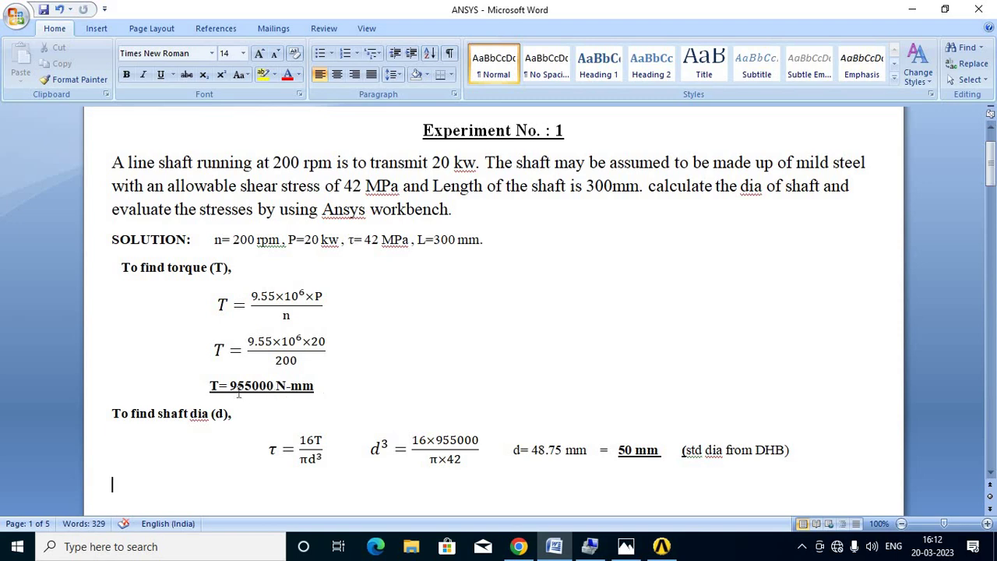
pyautogui.click(661, 547)
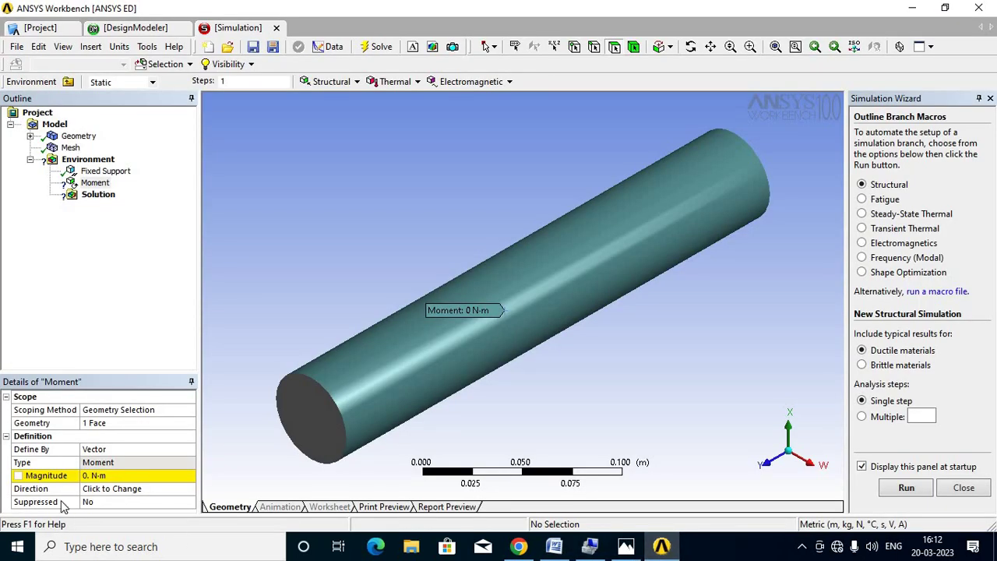
pyautogui.click(97, 477)
pyautogui.write('9')
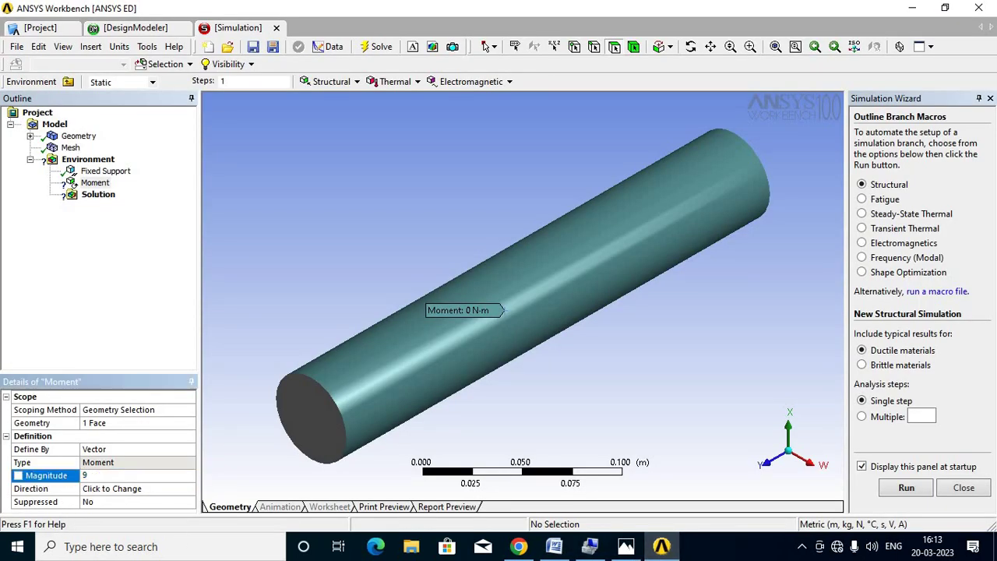
pyautogui.write('55')
pyautogui.press('Return')
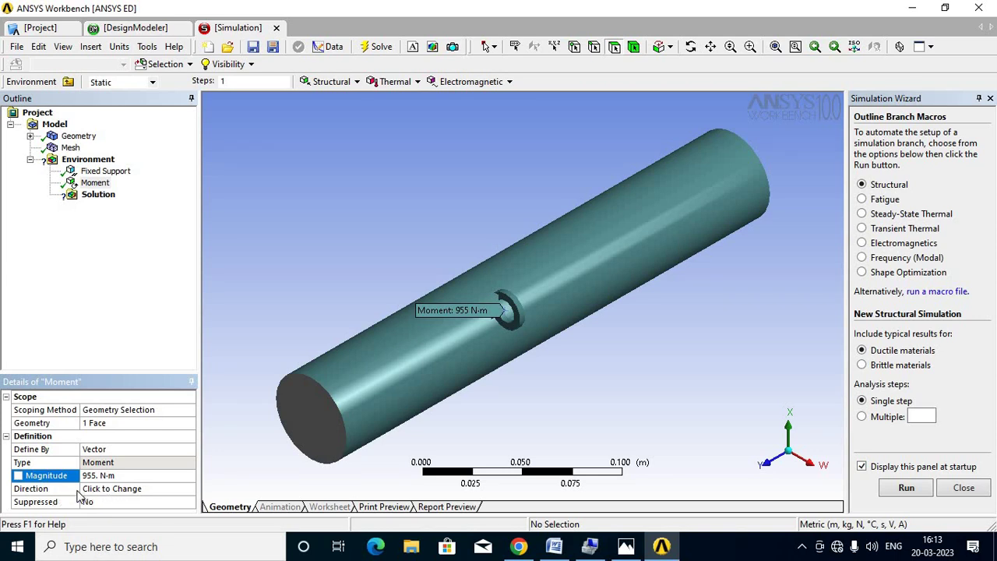
# Reverse the moment's direction along the shaft axis so that it points toward the fixed end
pyautogui.click(104, 489)
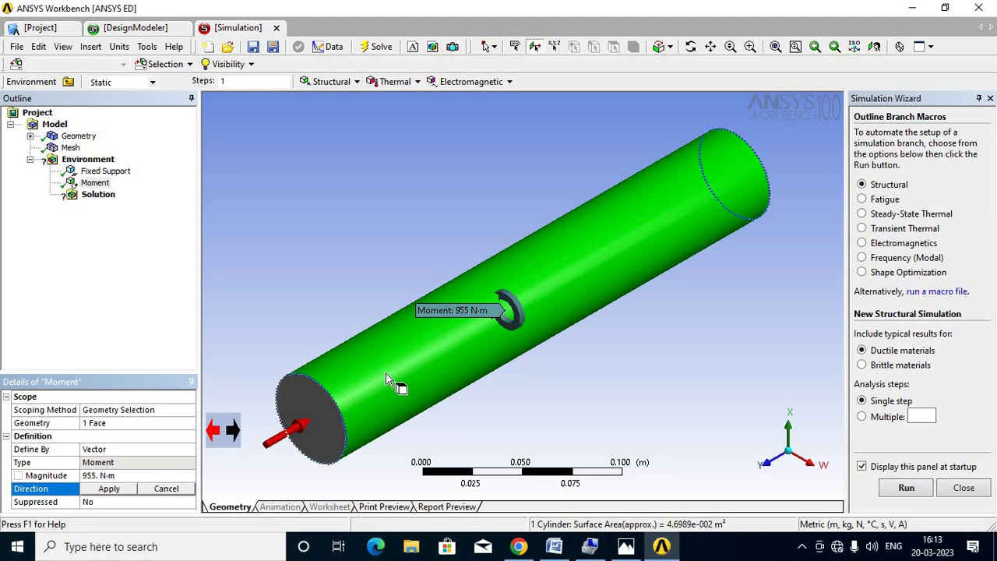
pyautogui.click(235, 431)
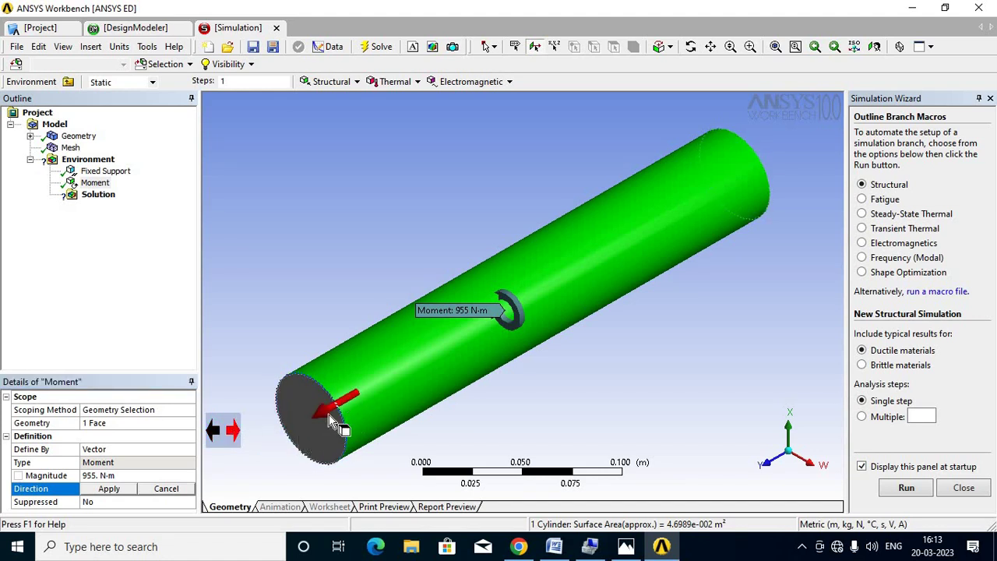
pyautogui.click(109, 489)
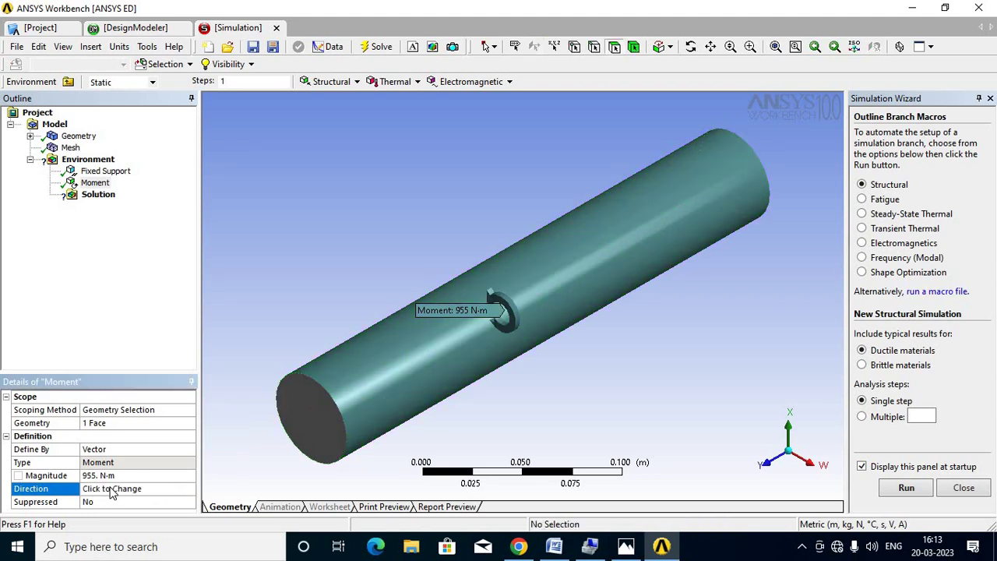
# Add an Equivalent (von-Mises) stress result to the solution and solve the analysis
pyautogui.rightClick(102, 201)
pyautogui.moveTo(142, 208)
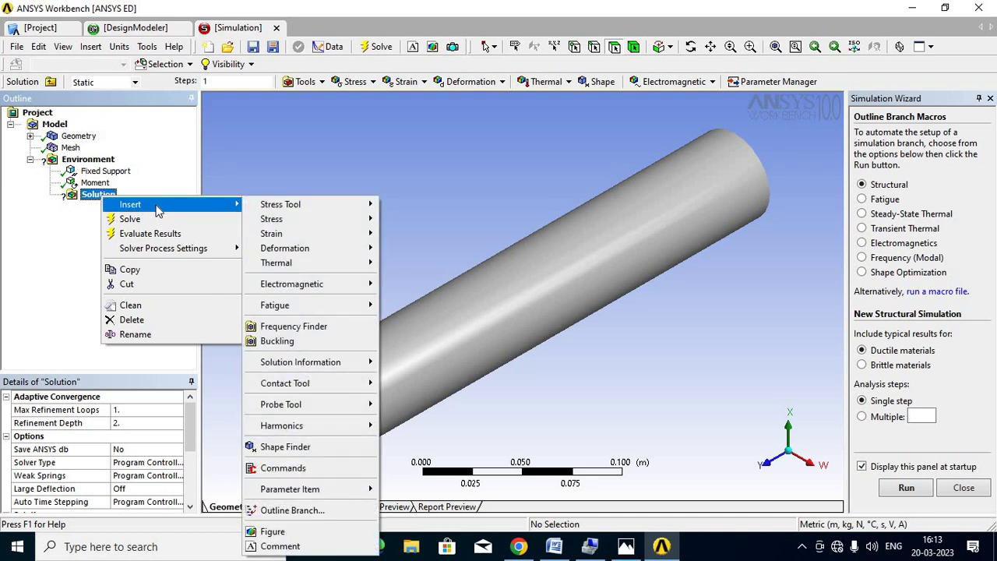
pyautogui.moveTo(292, 223)
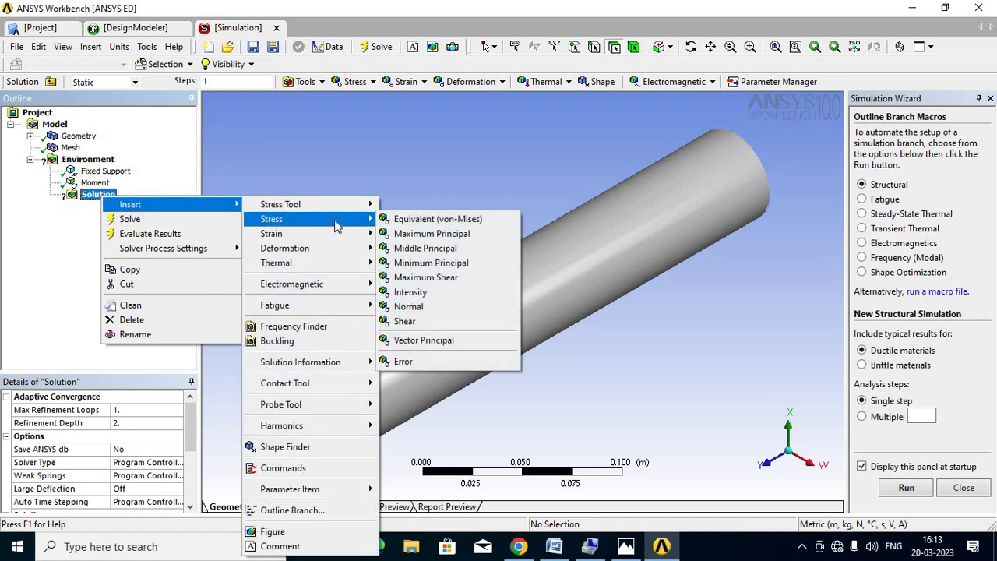
pyautogui.click(490, 225)
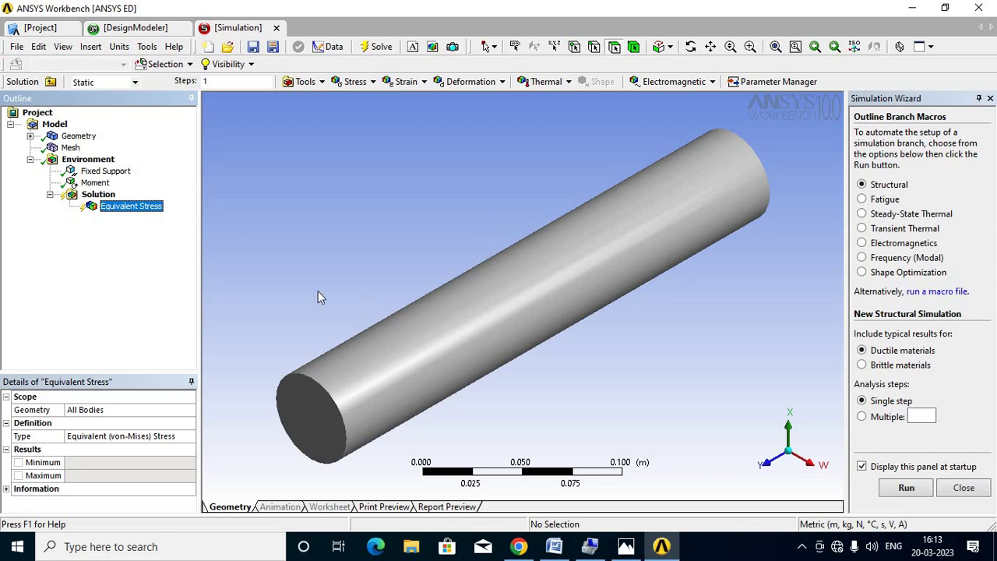
pyautogui.rightClick(97, 195)
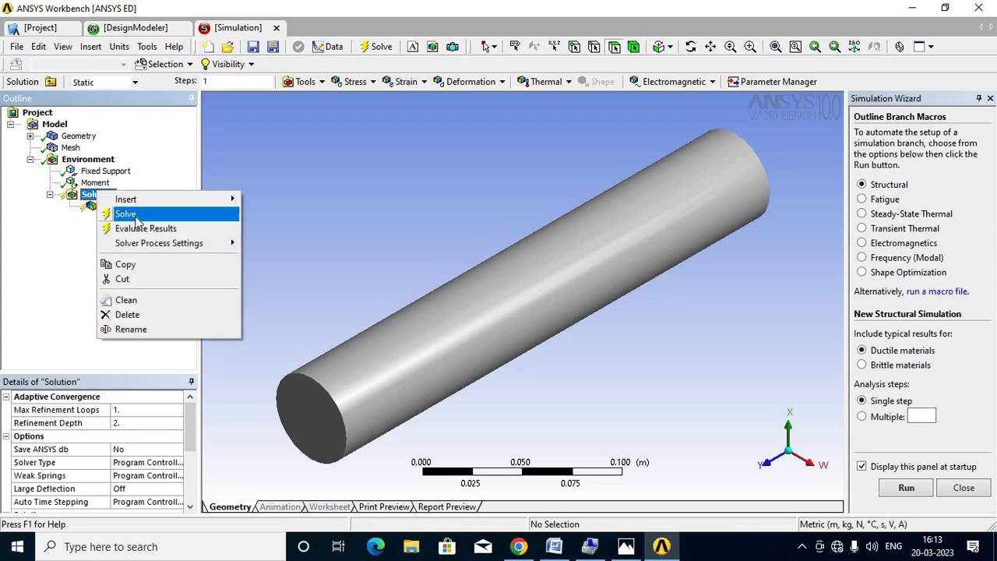
pyautogui.click(126, 213)
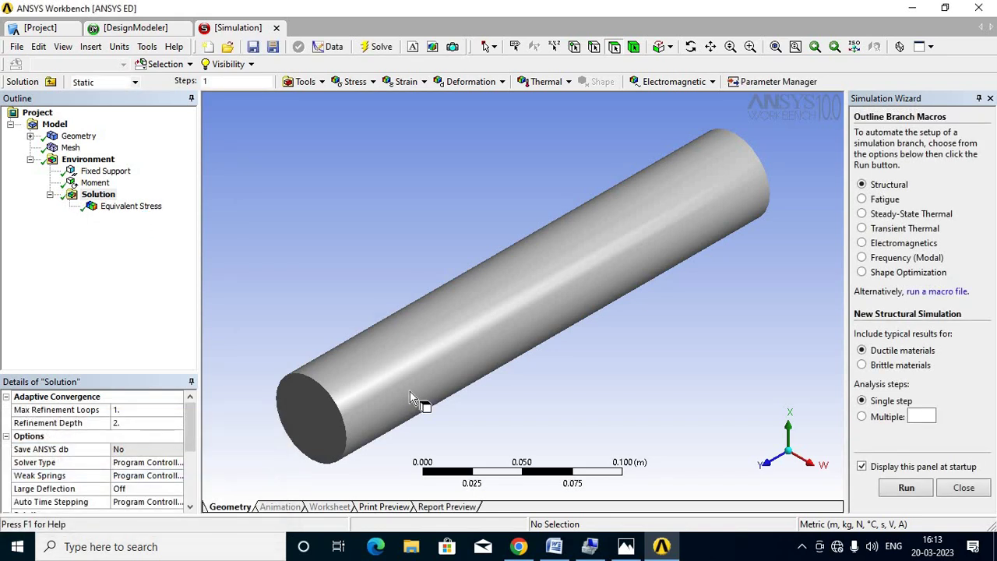
# Display the equivalent stress plot and compare it with the allowable shear stress in the Word document, returning to ANSYS Workbench
pyautogui.click(124, 208)
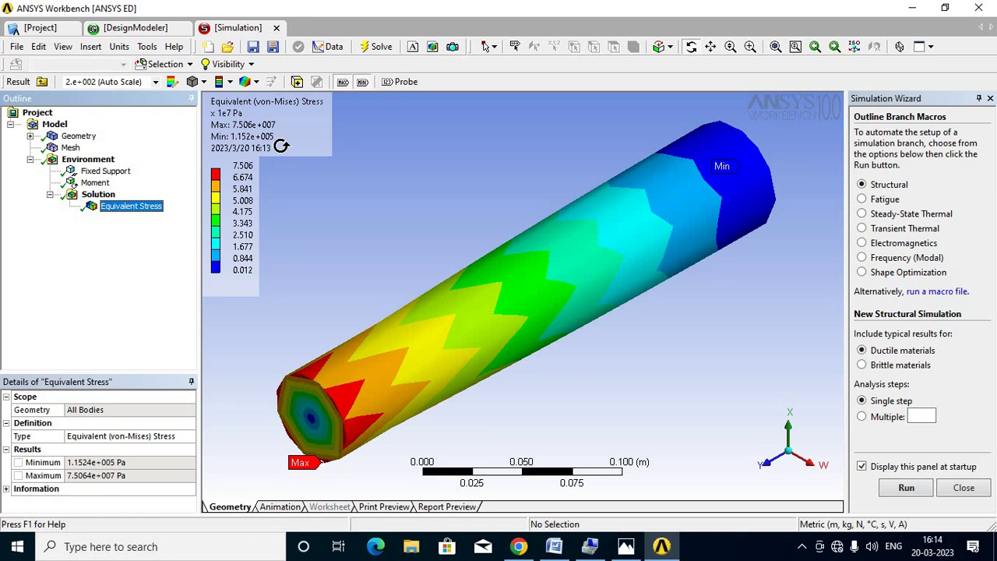
pyautogui.click(553, 546)
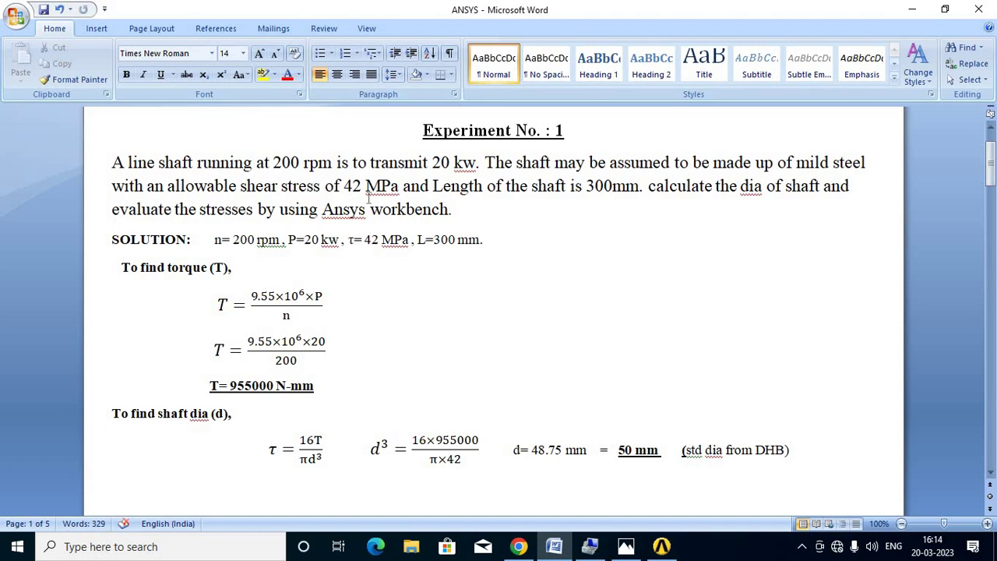
pyautogui.click(661, 546)
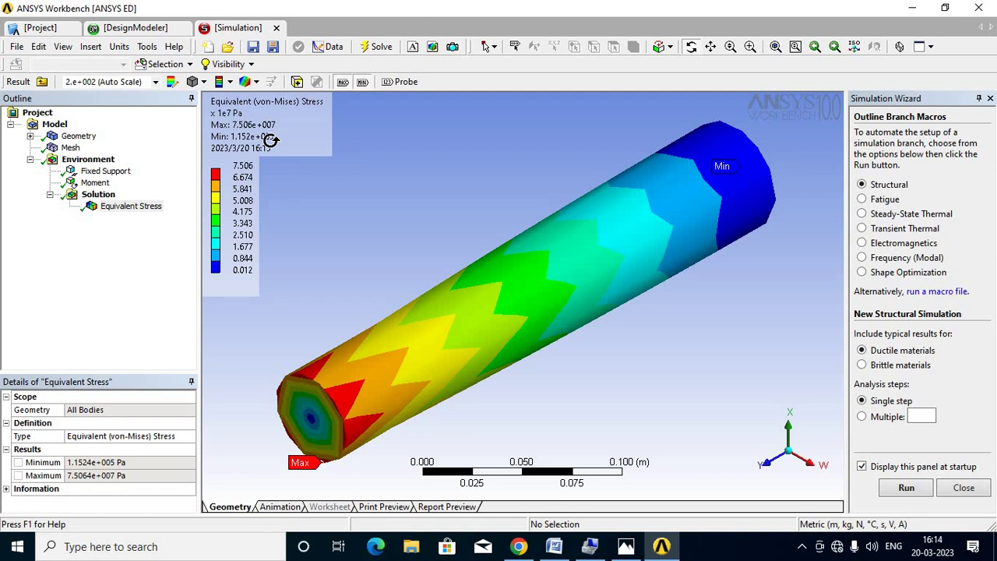
# Play the animation of the shaft's equivalent stress result and stop it
pyautogui.click(281, 508)
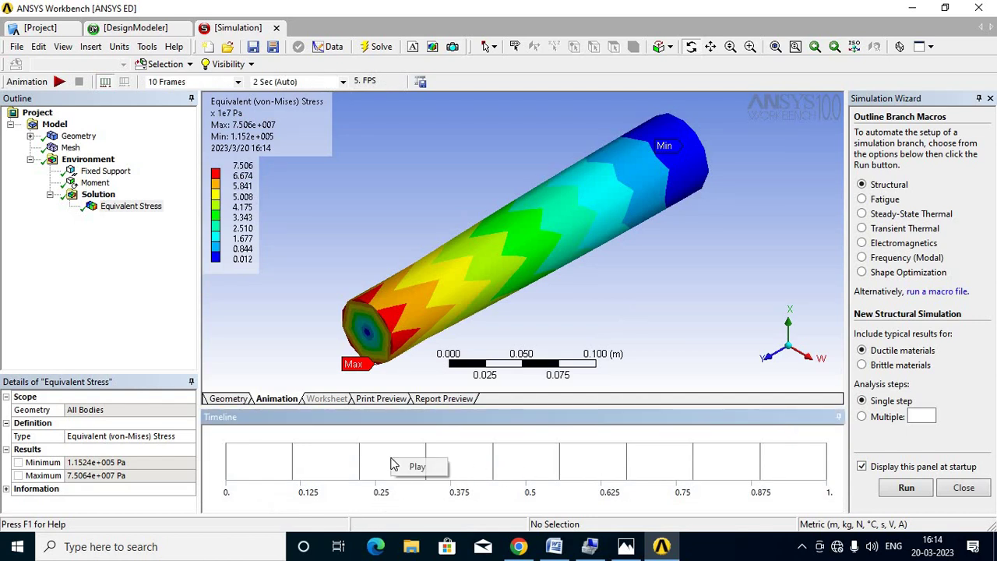
pyautogui.click(414, 467)
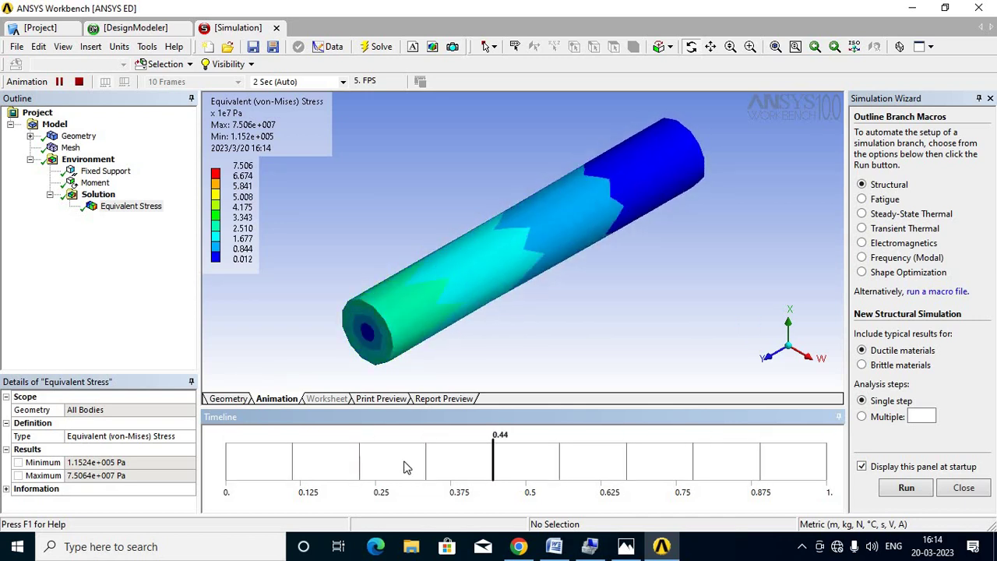
pyautogui.rightClick(403, 467)
pyautogui.click(424, 487)
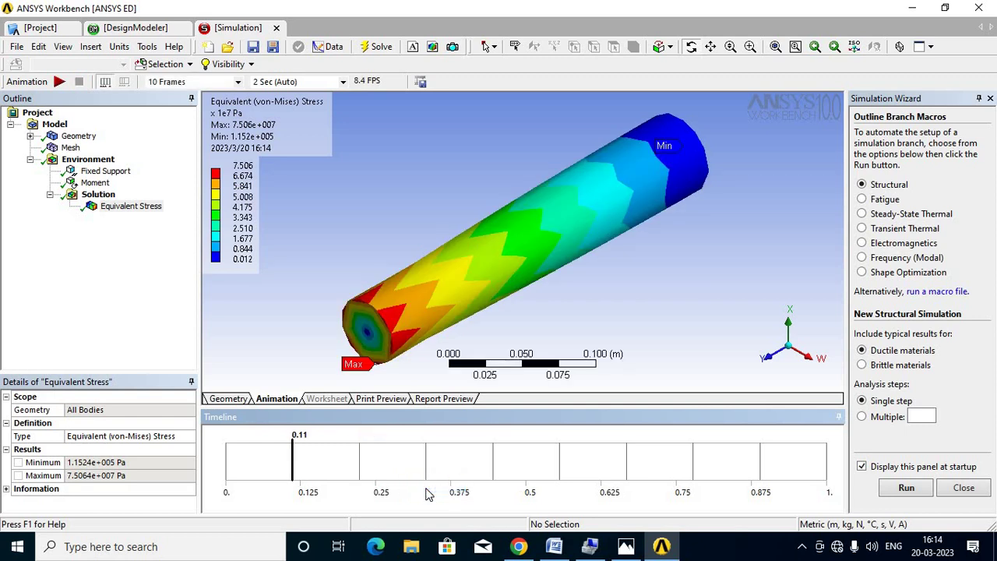
# Open the print preview of the equivalent stress result and examine the page with the stress plot
pyautogui.click(380, 399)
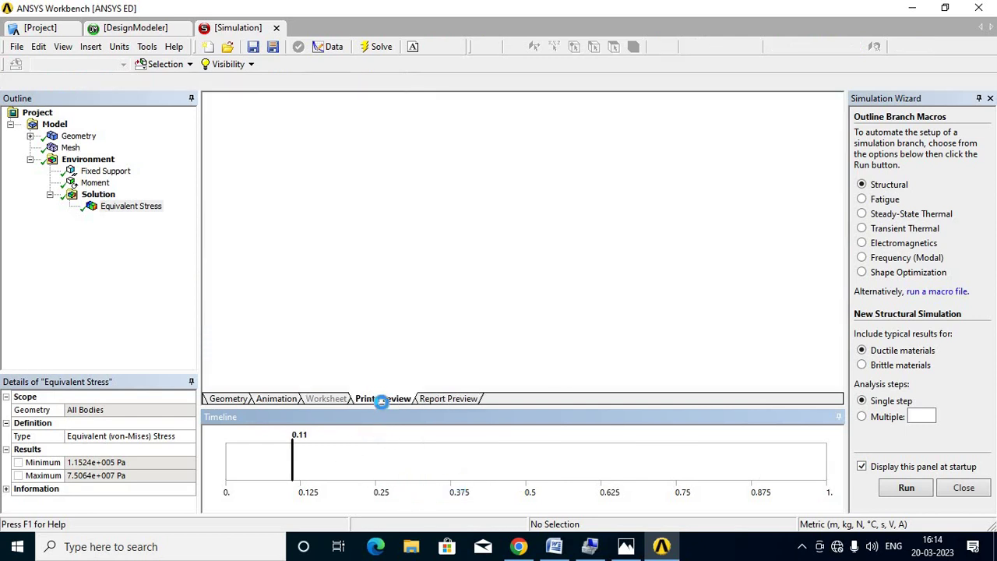
pyautogui.scroll(-3, 690, 272)
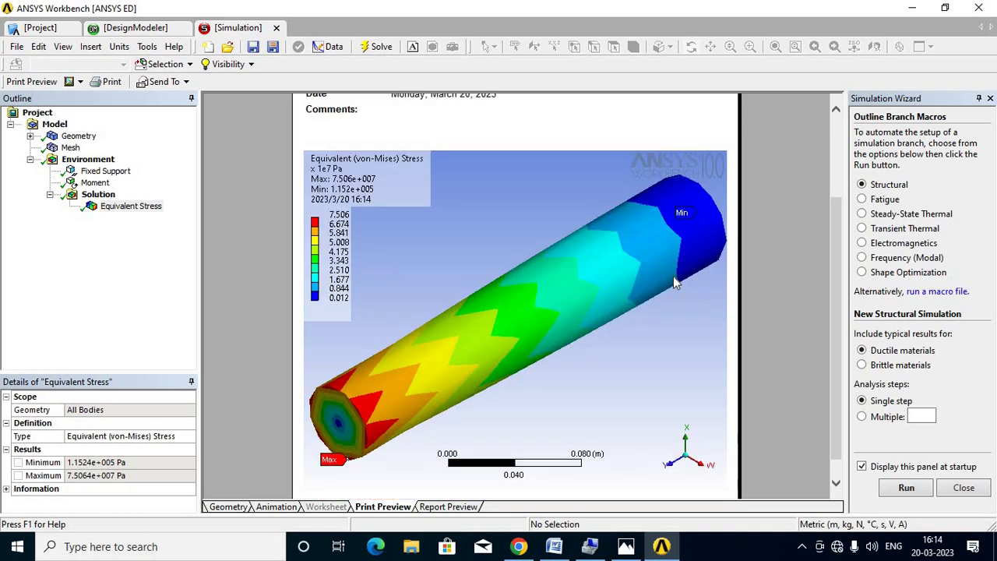
pyautogui.scroll(-1, 675, 283)
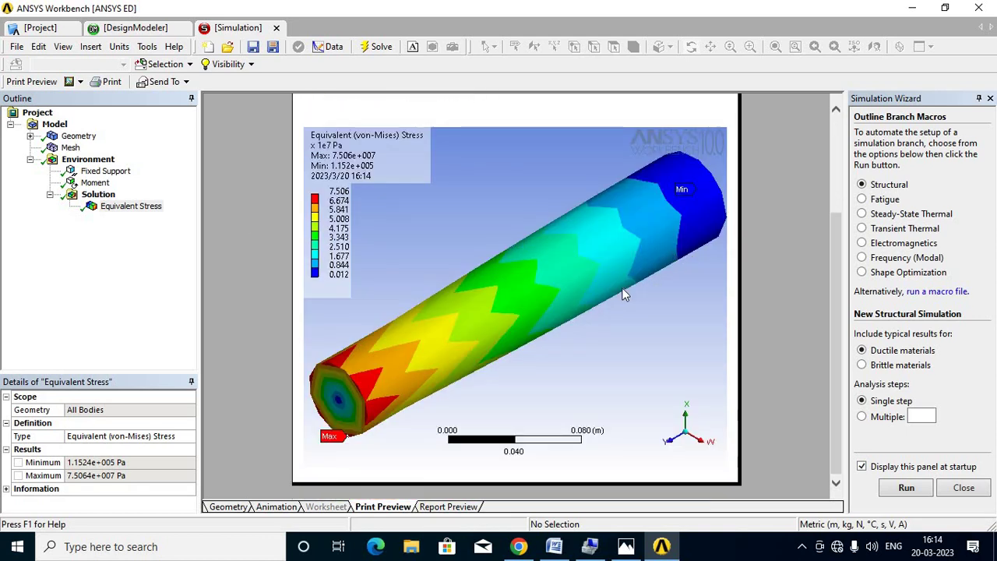
pyautogui.scroll(3, 623, 294)
pyautogui.scroll(-3, 537, 286)
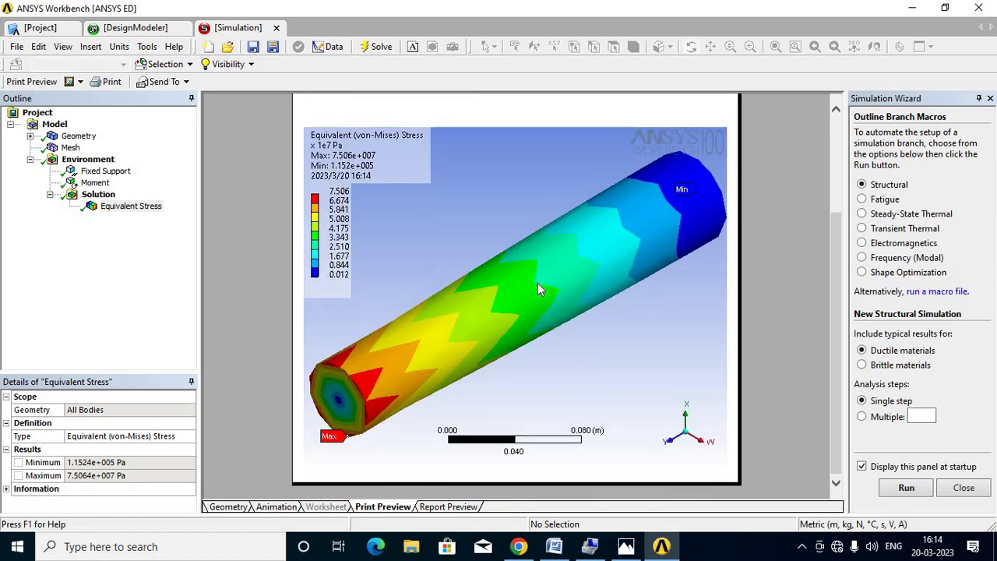